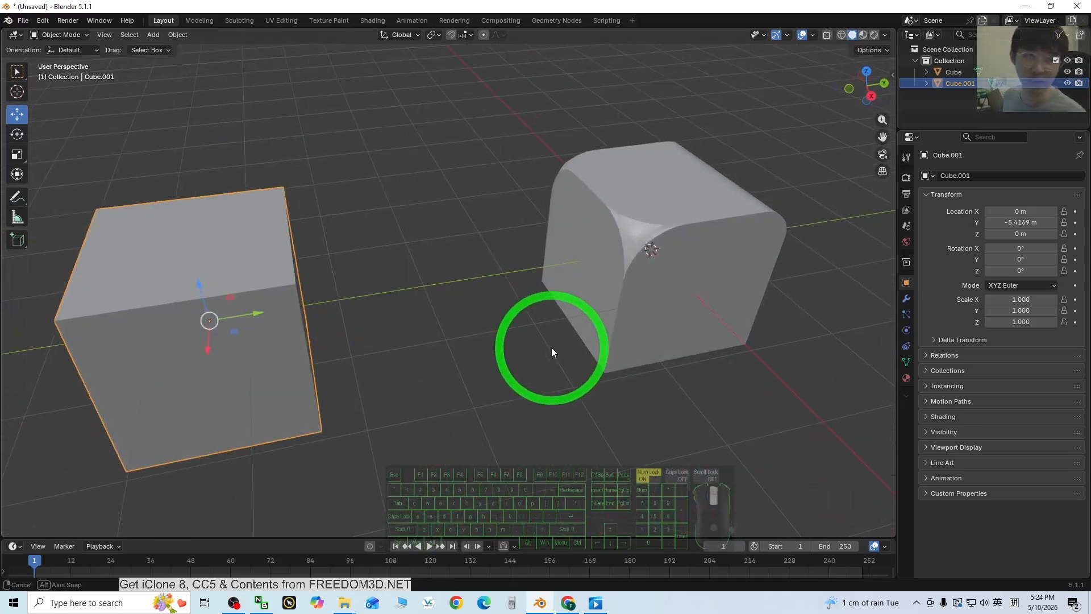
left_click(202, 20)
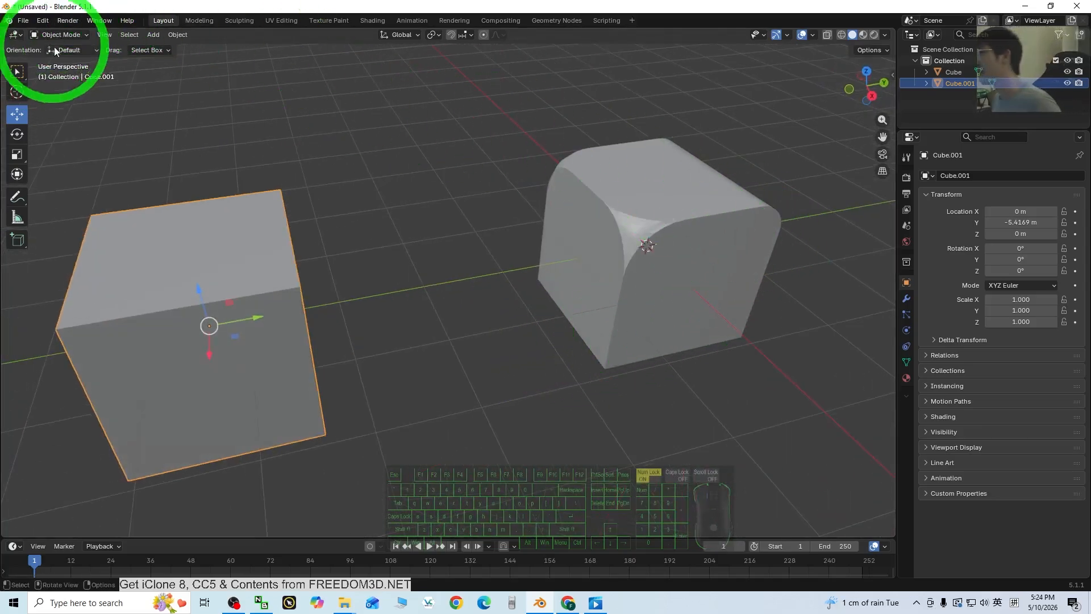
middle_click_drag(702, 253, 733, 248)
middle_click_drag(574, 305, 601, 307)
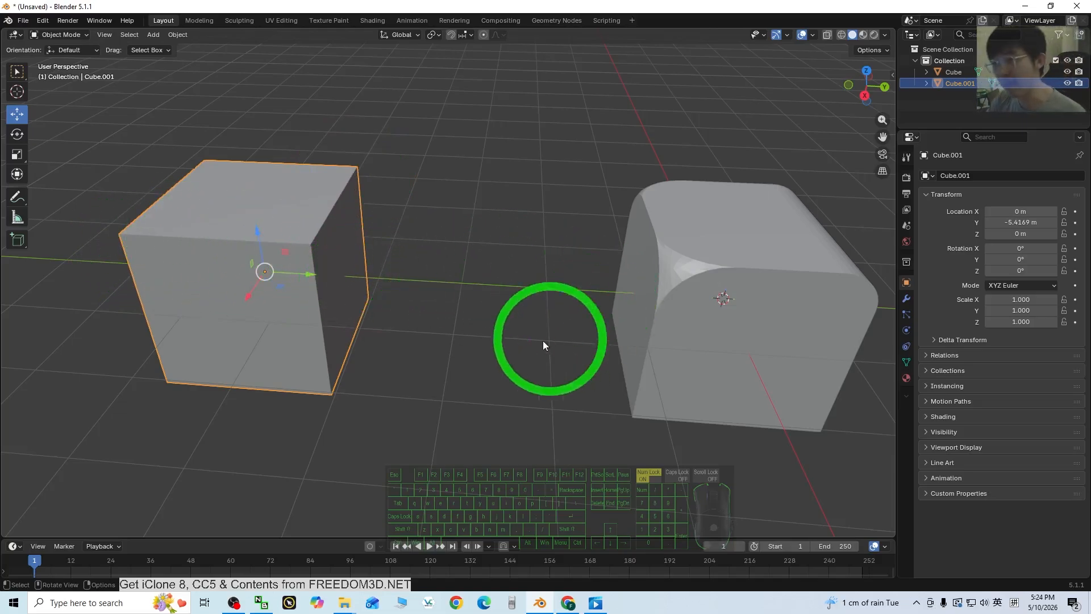
mouse_move(544, 341)
middle_mouse_down()
mouse_move(562, 344)
mouse_move(545, 324)
middle_mouse_up()
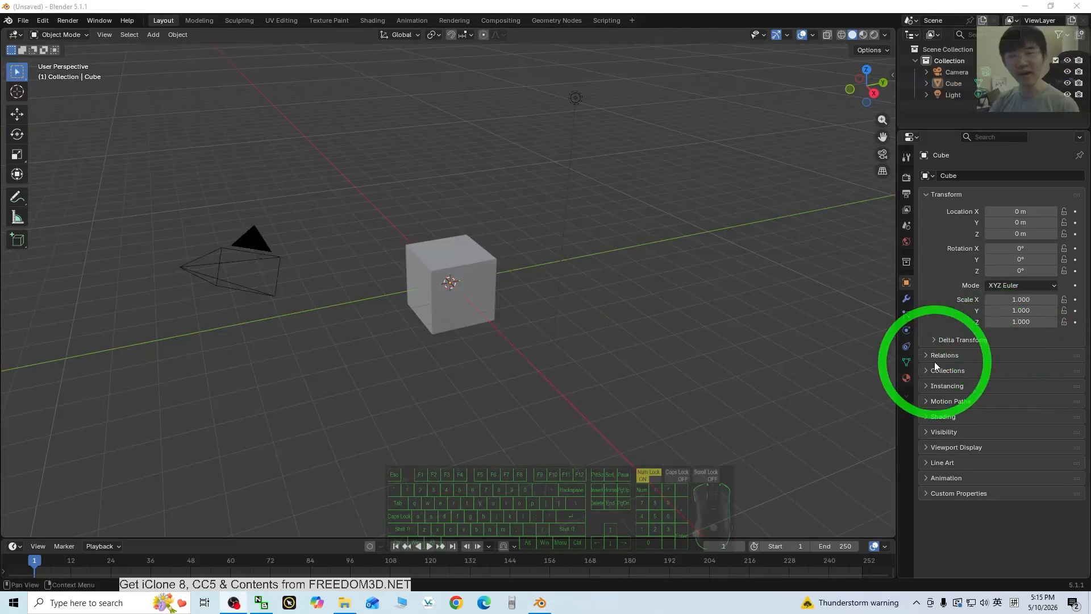
Step: Select all the default objects in the scene and delete them
left_click(448, 254)
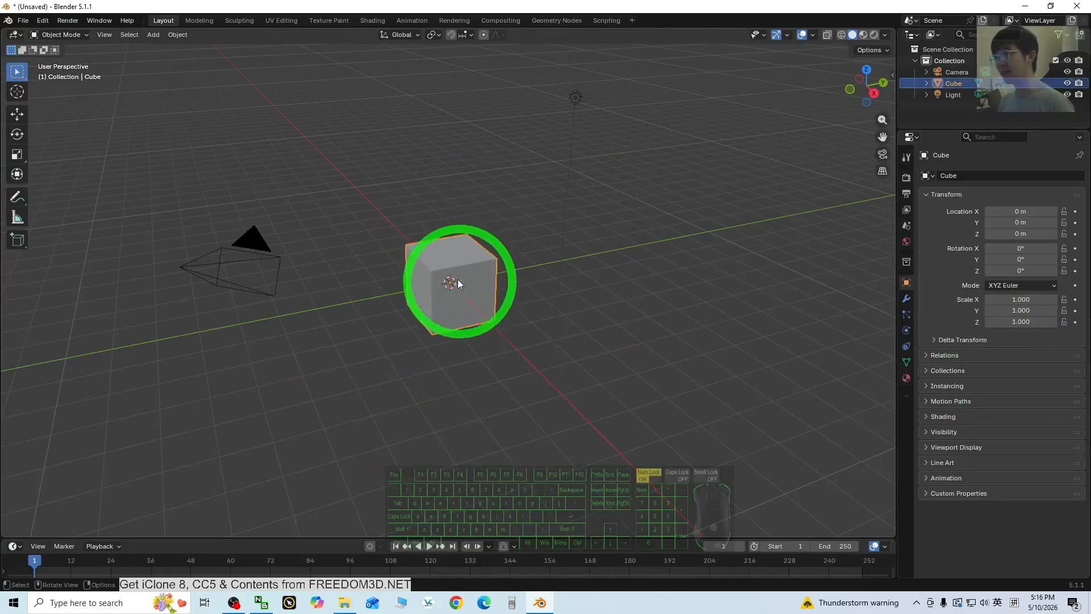
middle_click_drag(455, 269, 543, 286)
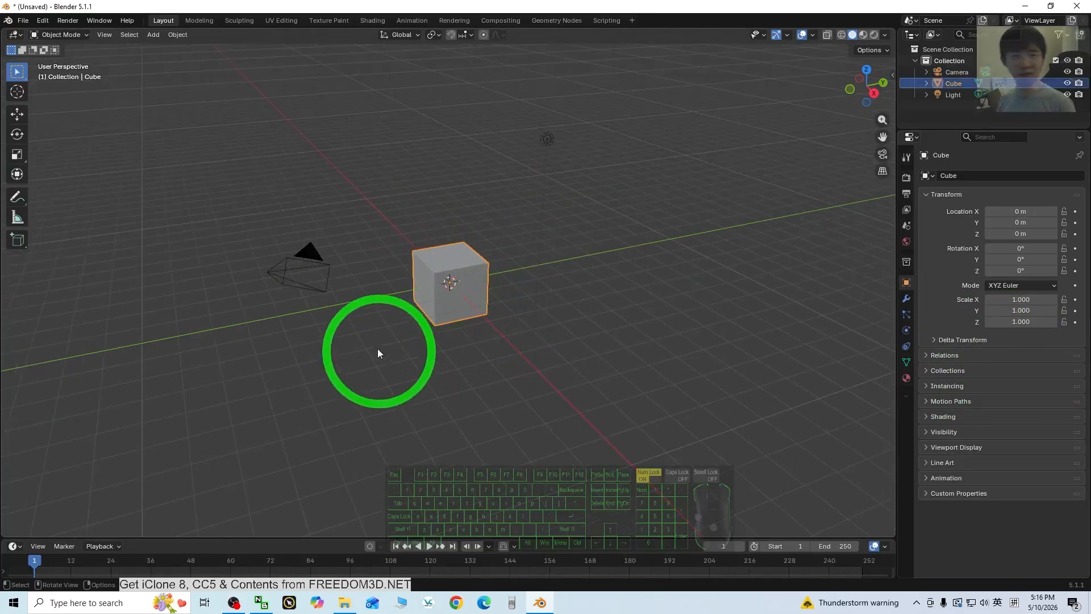
key("a")
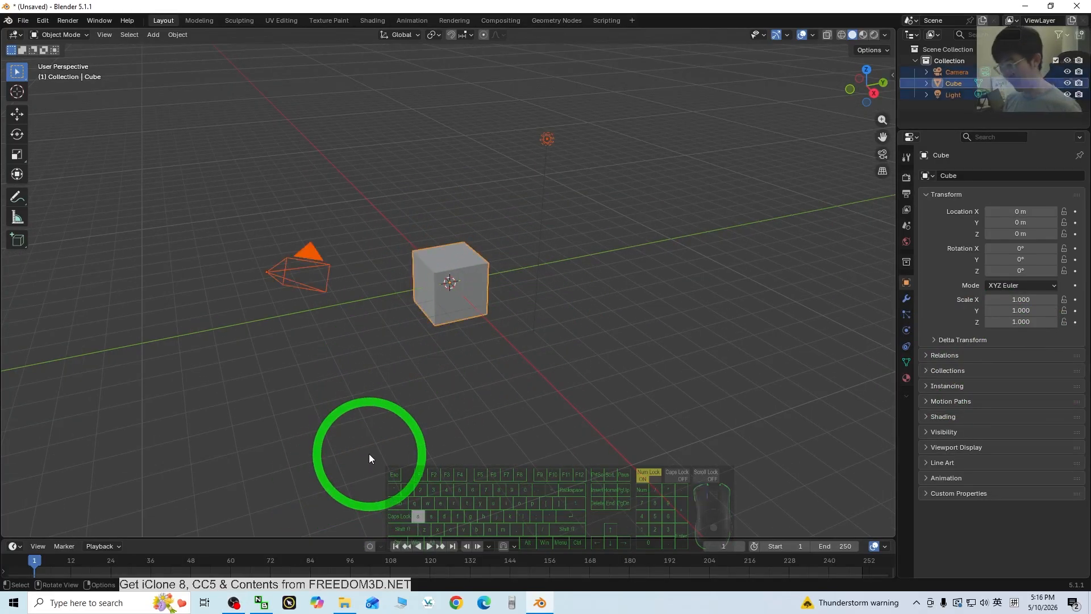
key("Delete")
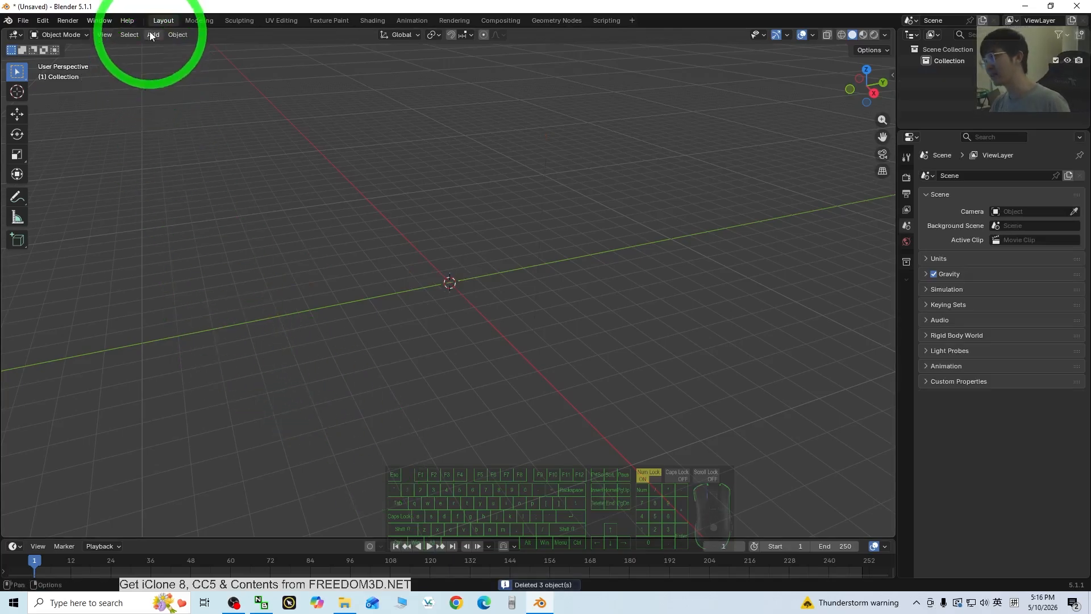
Step: Add a new cube mesh to the empty scene
left_click(150, 35)
mouse_move(205, 47)
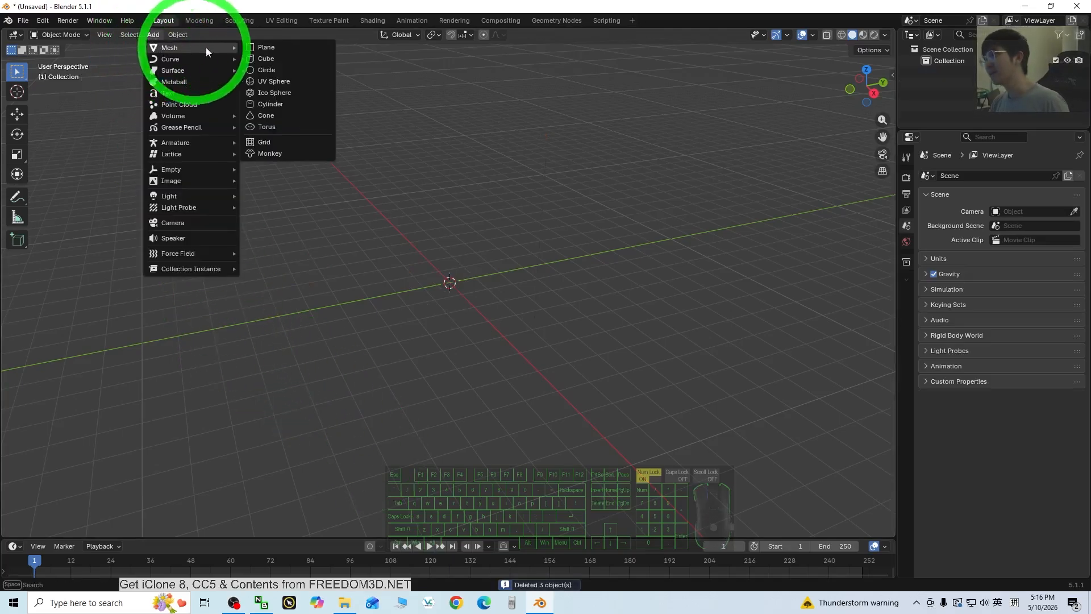
left_click(292, 59)
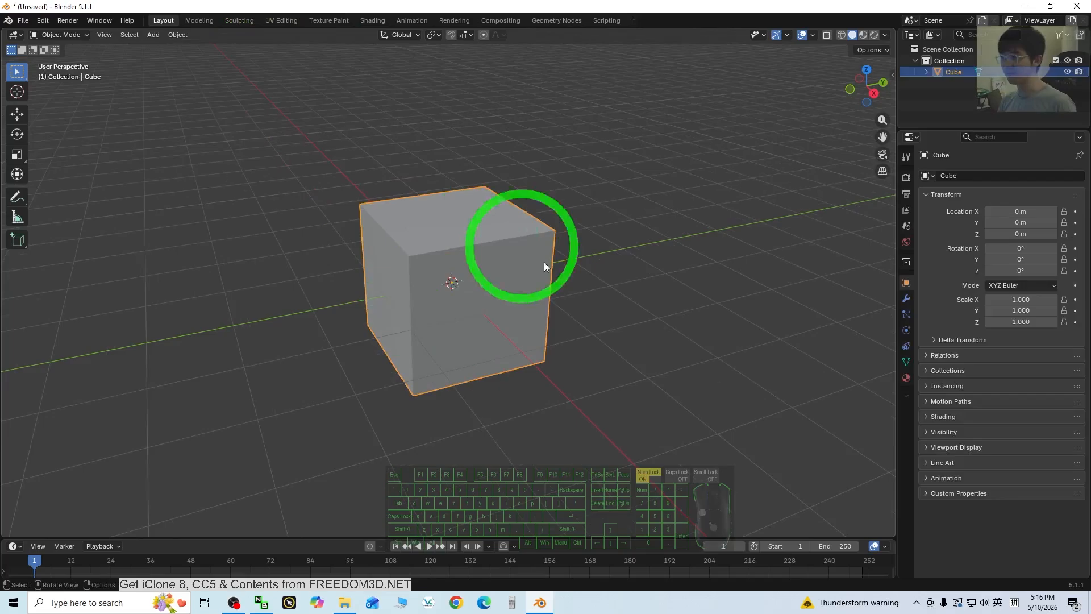
left_click(502, 265)
Step: Enter Edit Mode on the new cube
scroll(524, 281, "up", 3)
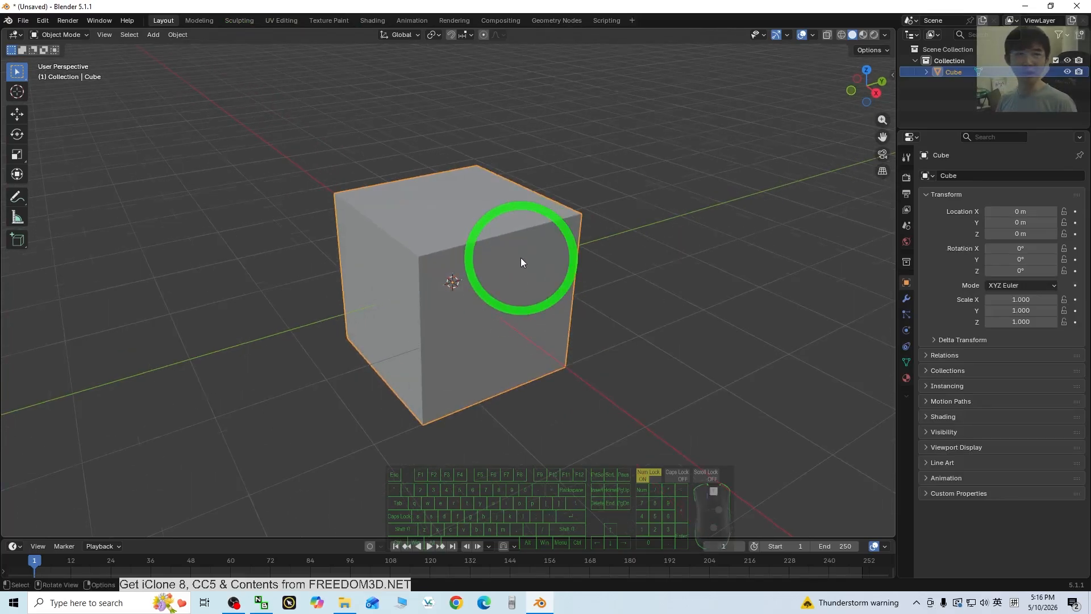
middle_click_drag(520, 257, 406, 250)
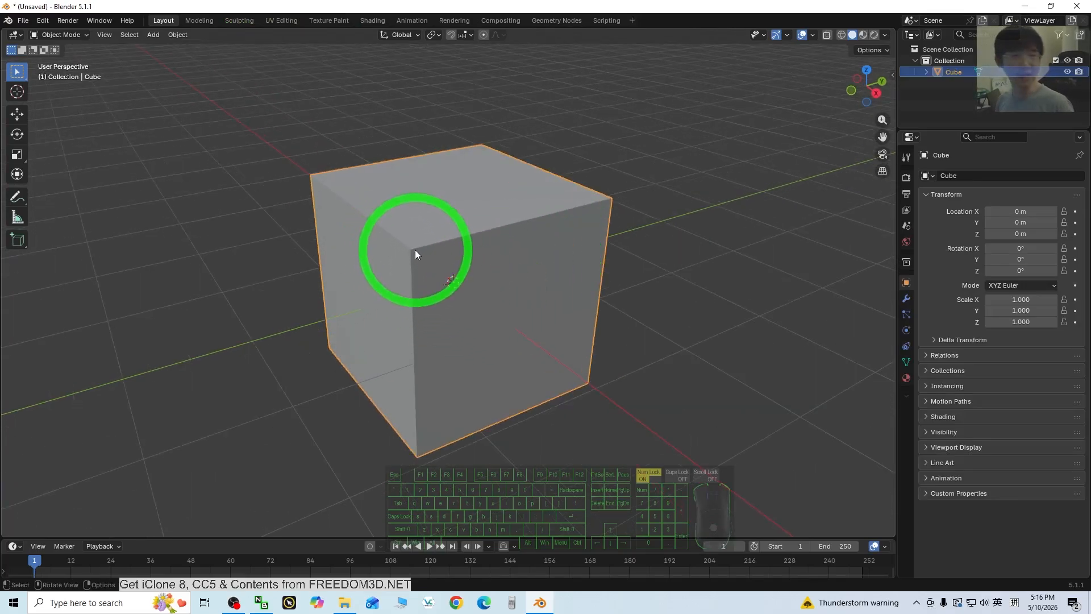
scroll(418, 249, "up", 2)
scroll(432, 252, "down", 2)
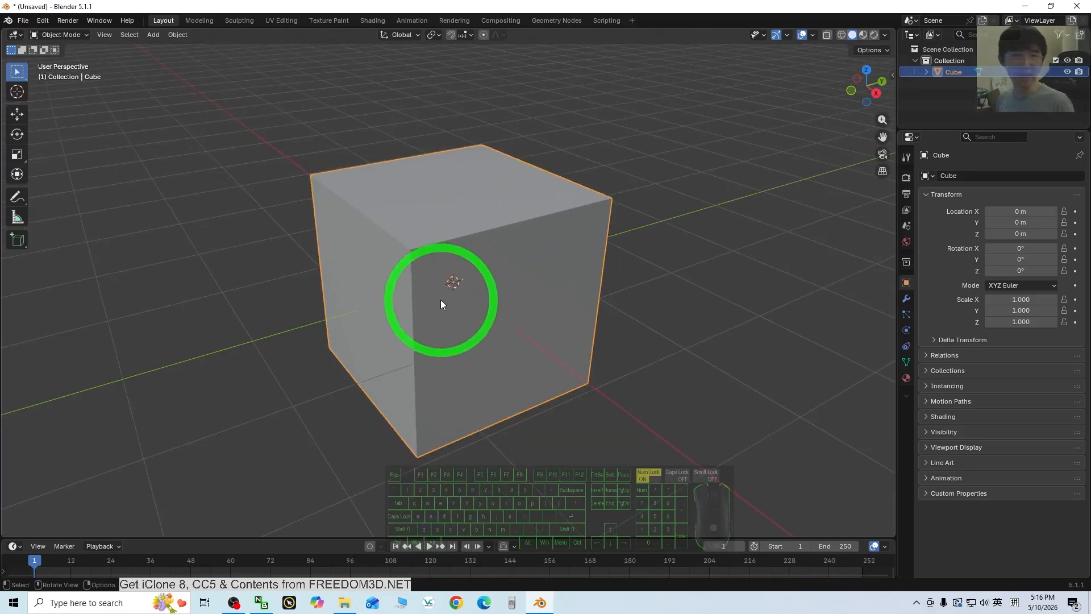
middle_click_drag(444, 318, 517, 256)
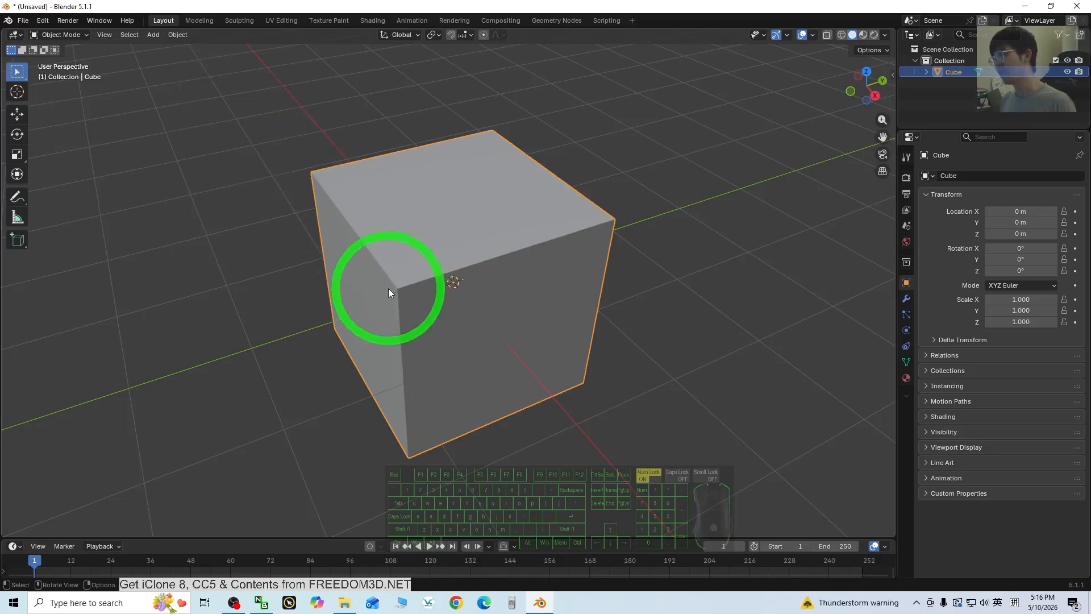
left_click(72, 37)
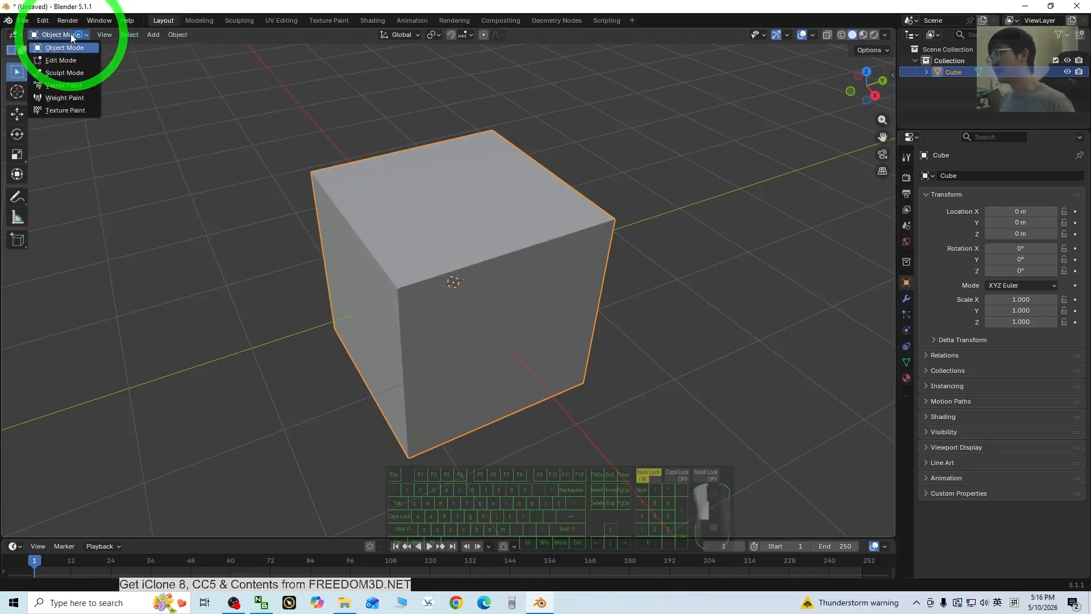
left_click(58, 62)
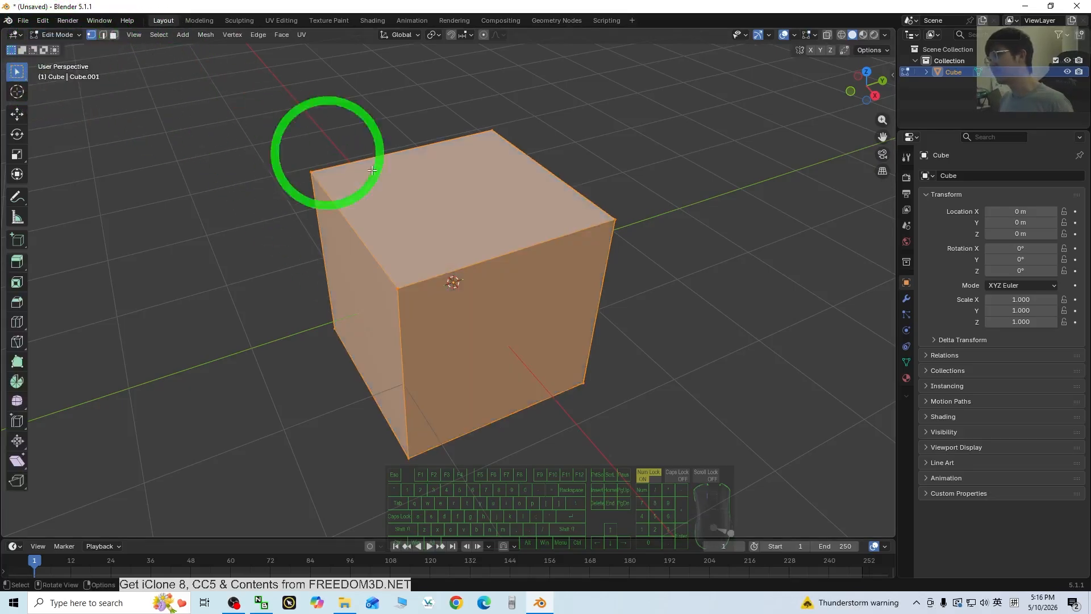
Step: Bevel the cube's nearest upper corner vertex by about 0.378 m, with the bevel set to affect vertices
left_click(677, 277)
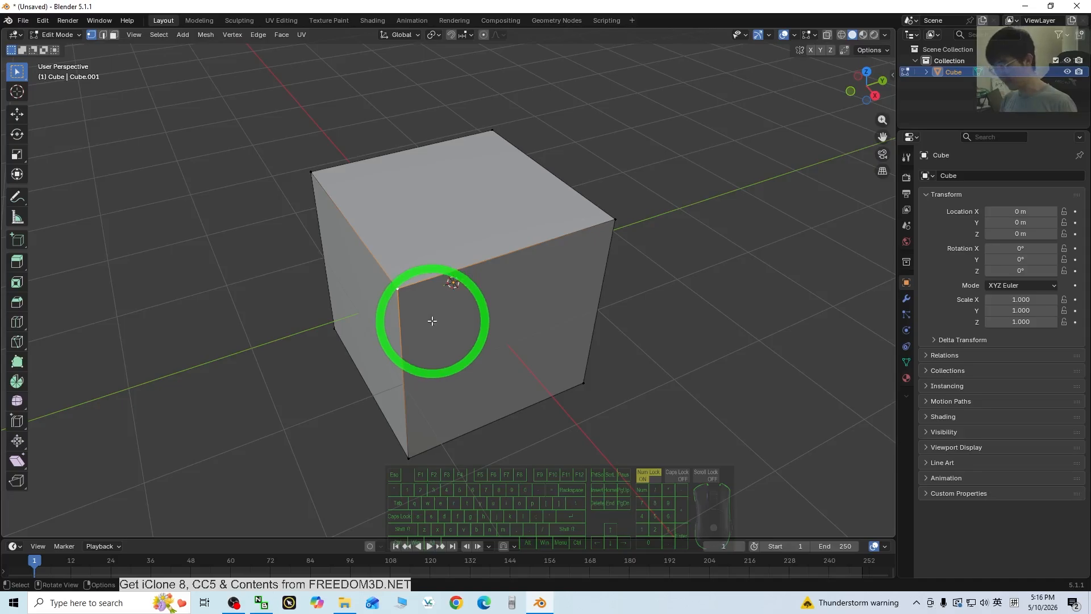
key("ctrl+shift+b")
left_click(477, 347)
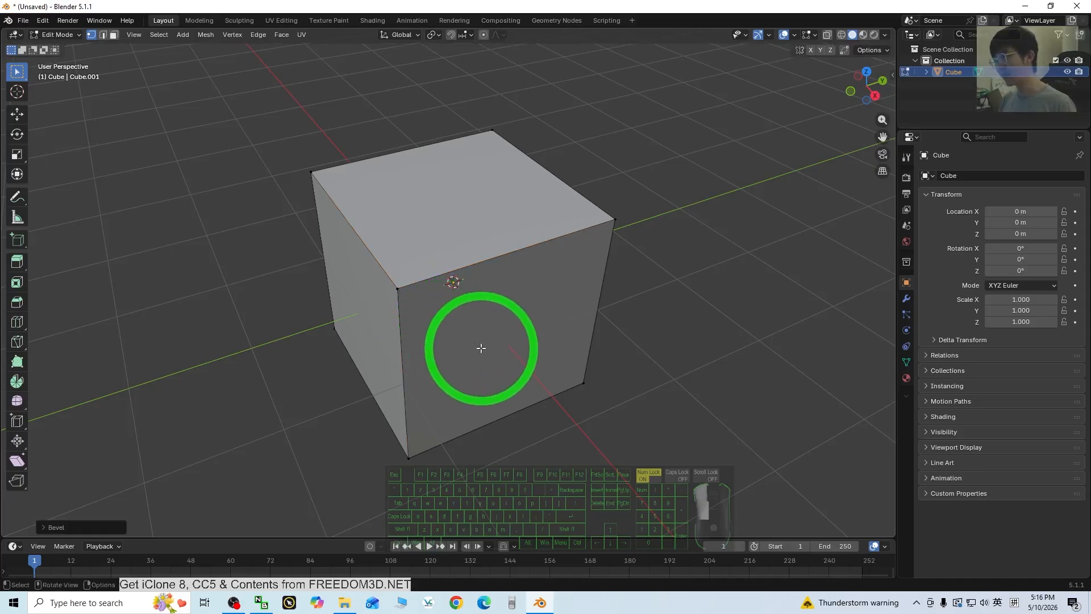
left_click(56, 527)
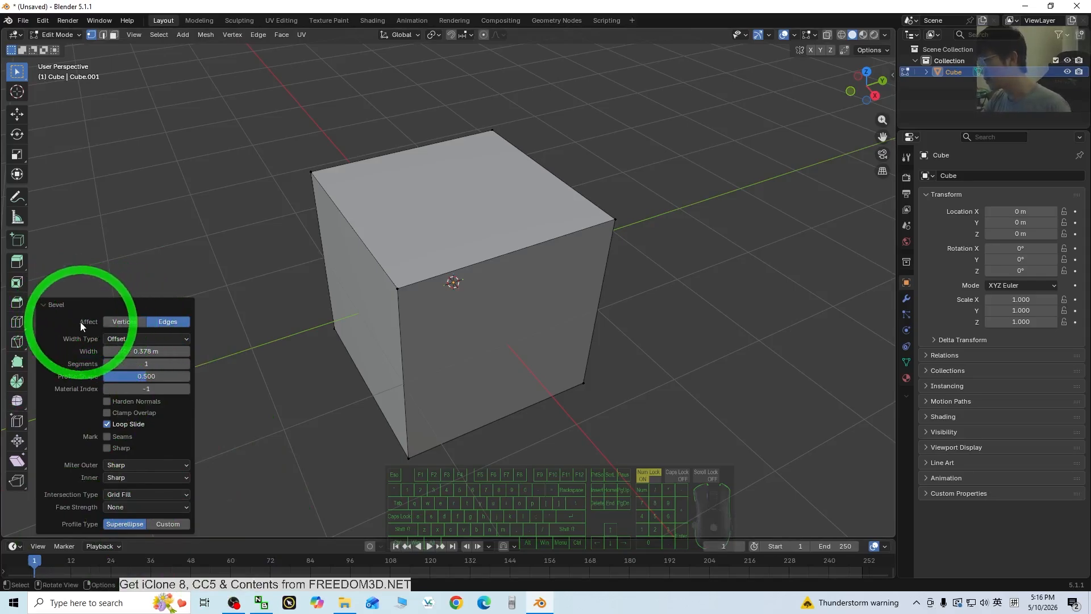
left_click(121, 321)
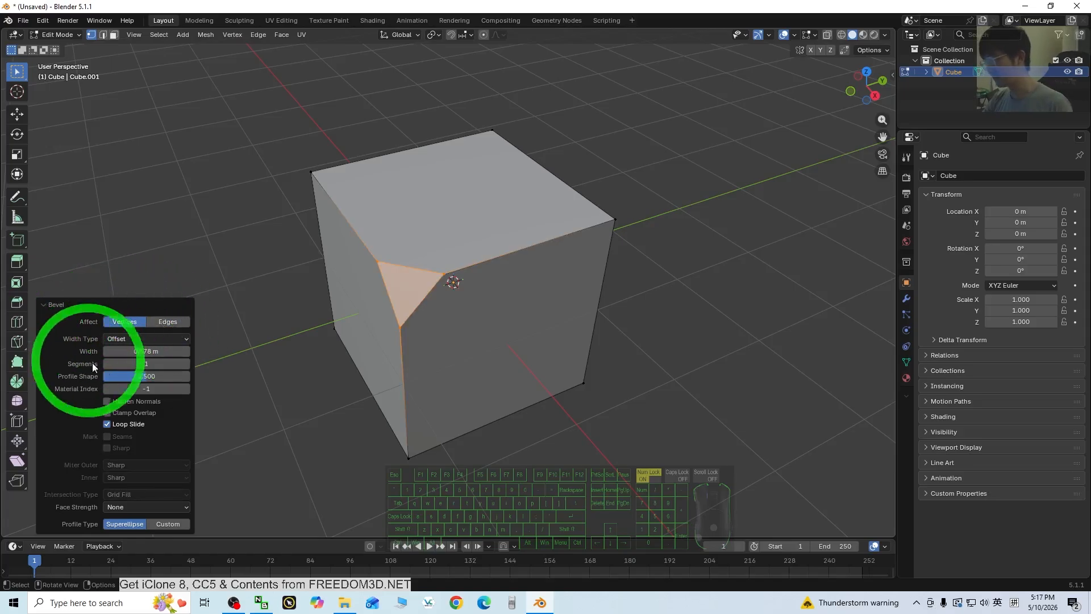
Step: Set the corner bevel's segments to 5 to round the bevelled vertex
middle_click_drag(494, 390, 494, 272)
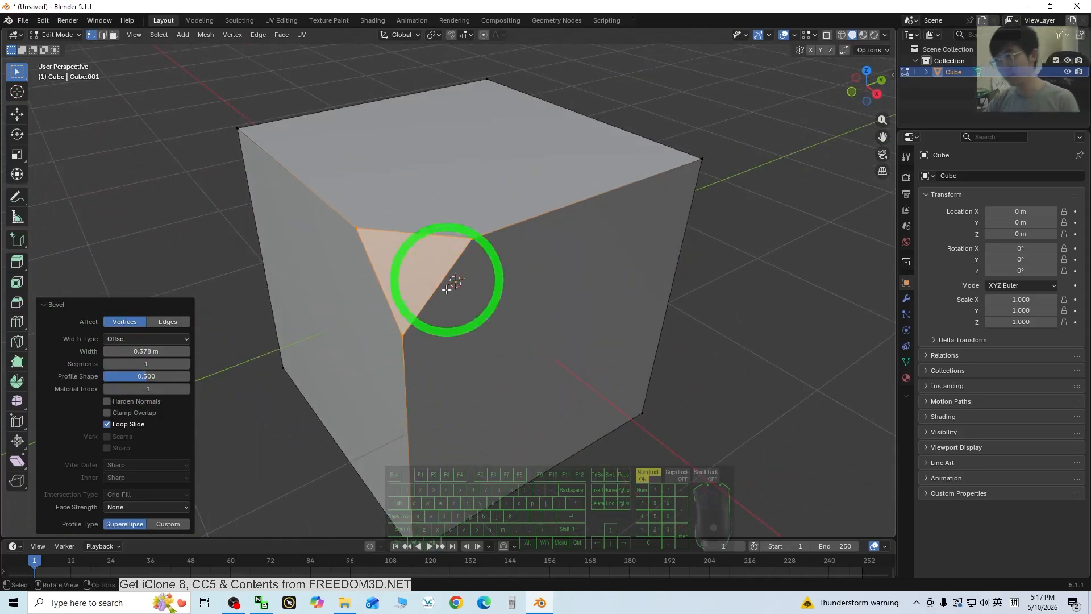
middle_click_drag(428, 346, 476, 251)
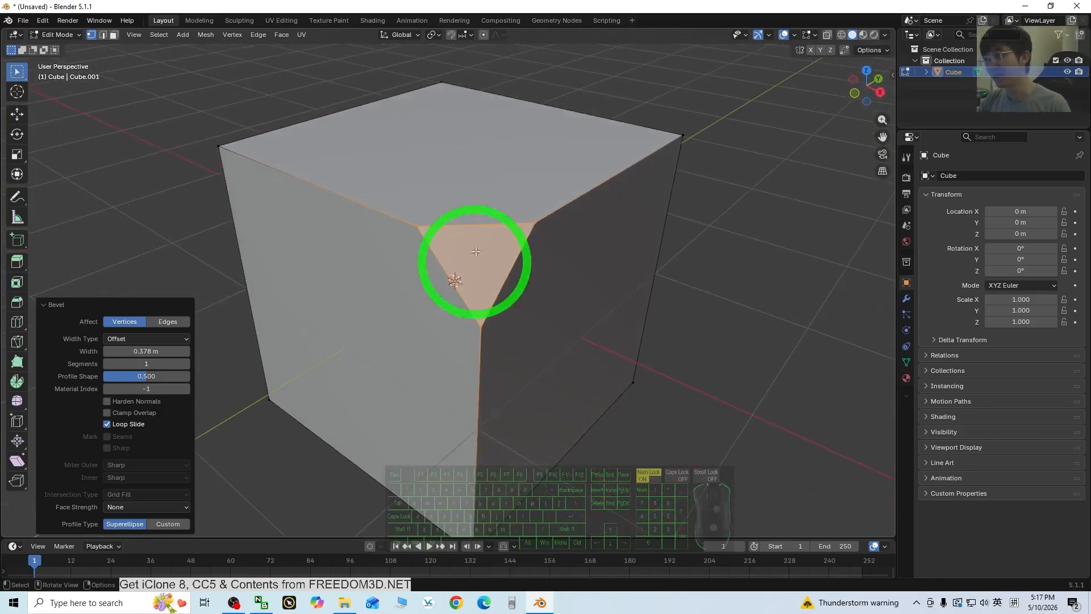
middle_click_drag(621, 312, 585, 316)
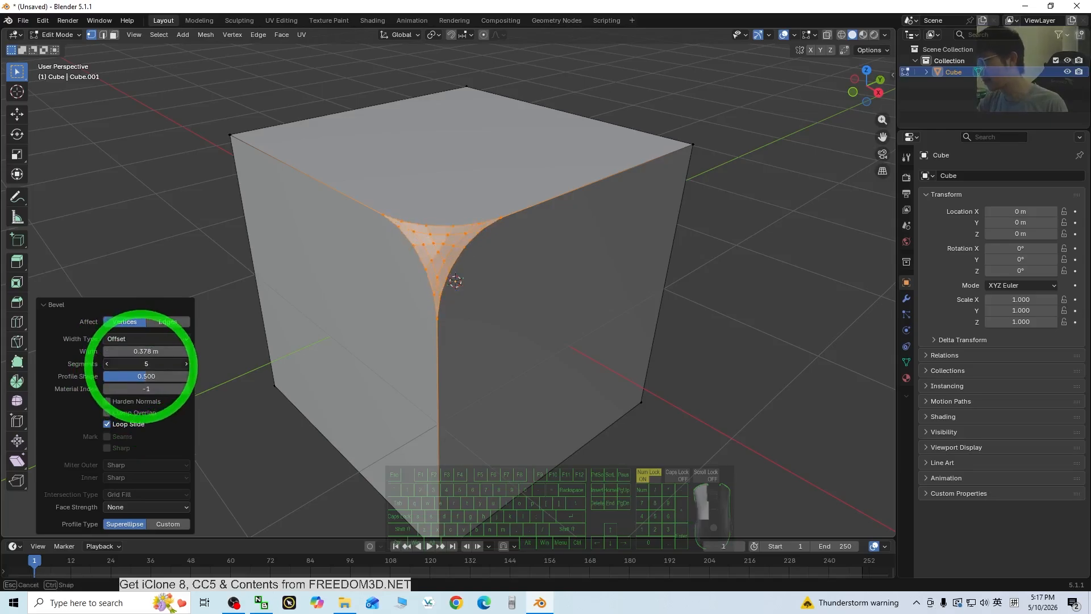
middle_click_drag(519, 365, 504, 317)
scroll(426, 282, "down", 5)
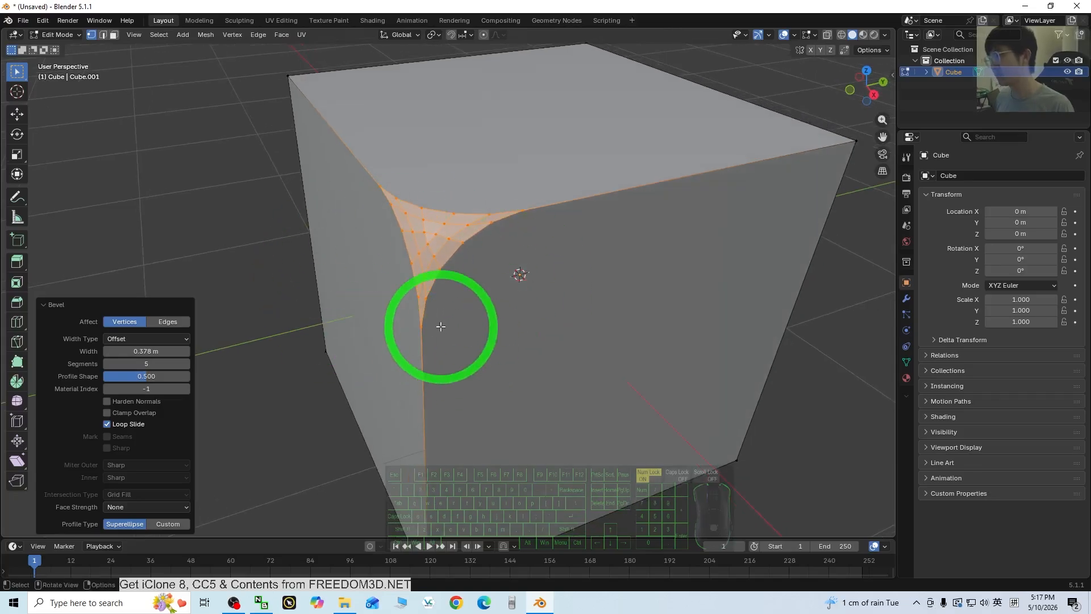
middle_click_drag(467, 280, 578, 359)
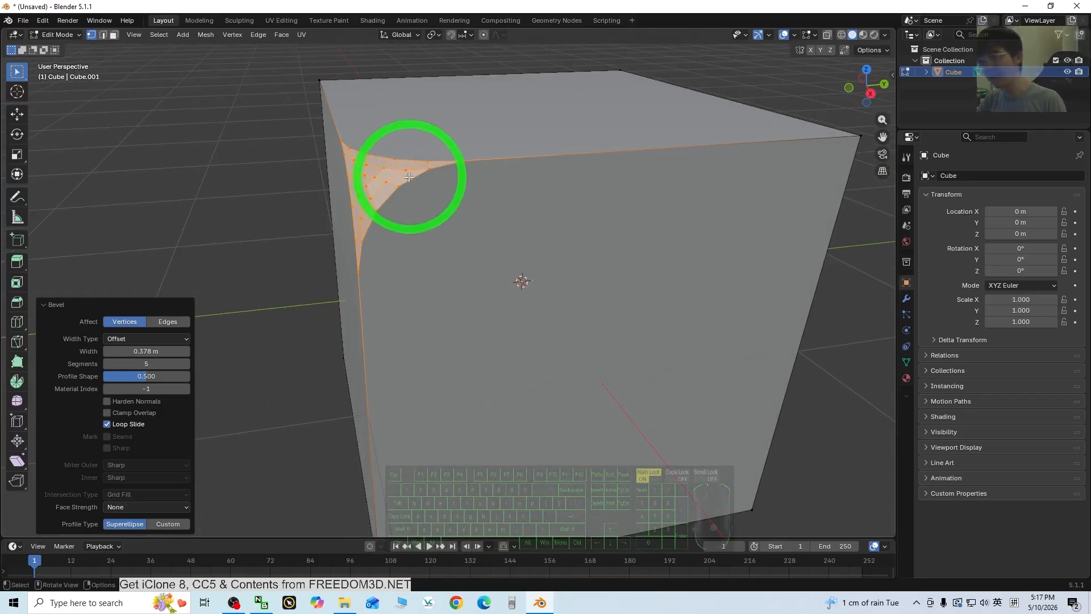
middle_click_drag(417, 255, 439, 256)
mouse_move(147, 364)
left_mouse_down()
mouse_move(122, 364)
mouse_move(147, 371)
mouse_move(134, 372)
left_mouse_up()
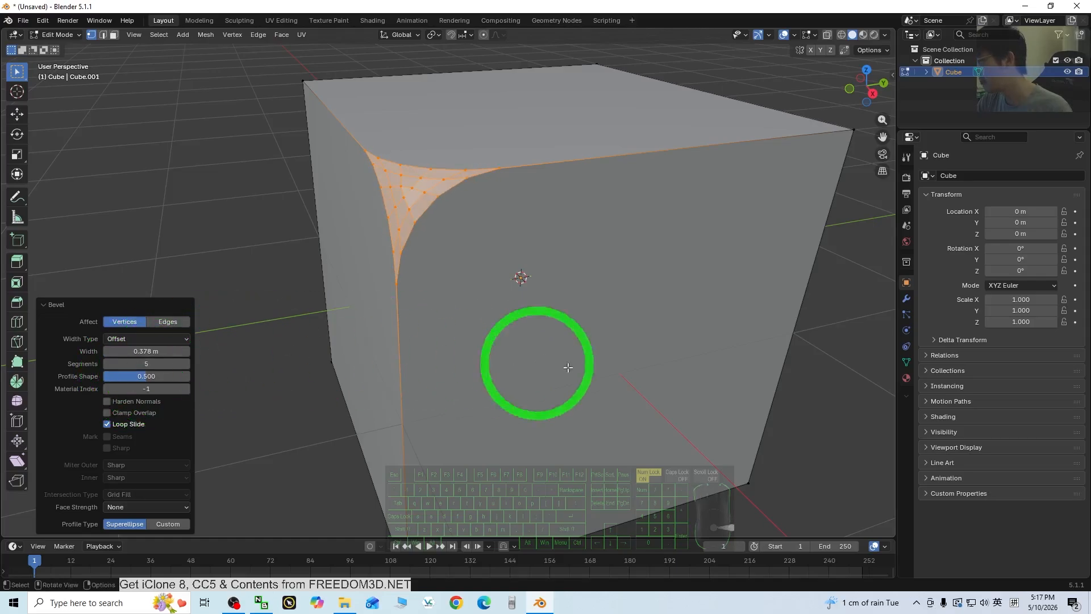
middle_click_drag(567, 367, 621, 377)
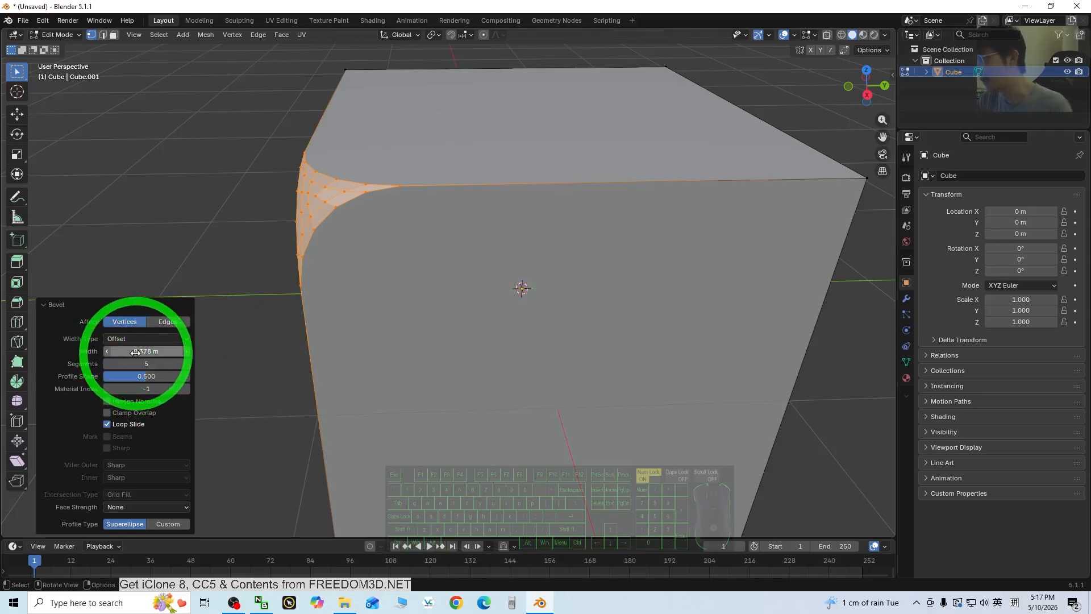
Step: Widen the corner bevel to 0.998 m and set its segments to 8
mouse_move(146, 351)
left_mouse_down()
mouse_move(182, 341)
mouse_move(199, 361)
mouse_move(180, 343)
mouse_move(134, 365)
left_mouse_up()
scroll(492, 331, "down", 5)
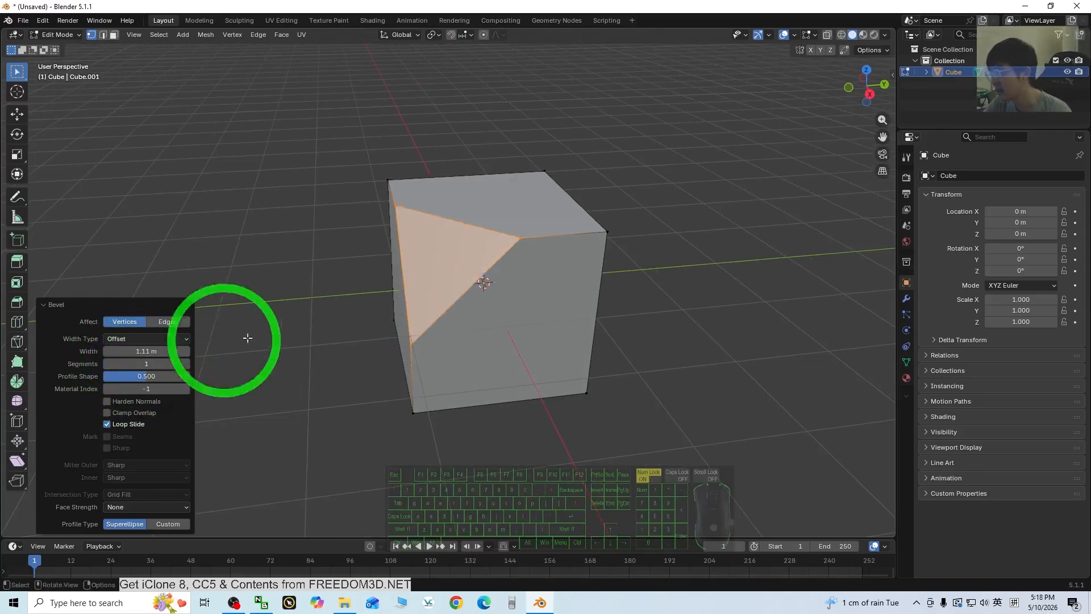
middle_click_drag(518, 359, 409, 353)
mouse_move(146, 351)
left_mouse_down()
mouse_move(170, 353)
mouse_move(100, 341)
mouse_move(139, 343)
mouse_move(145, 356)
mouse_move(133, 366)
mouse_move(146, 364)
left_mouse_up()
middle_click_drag(560, 366, 339, 221)
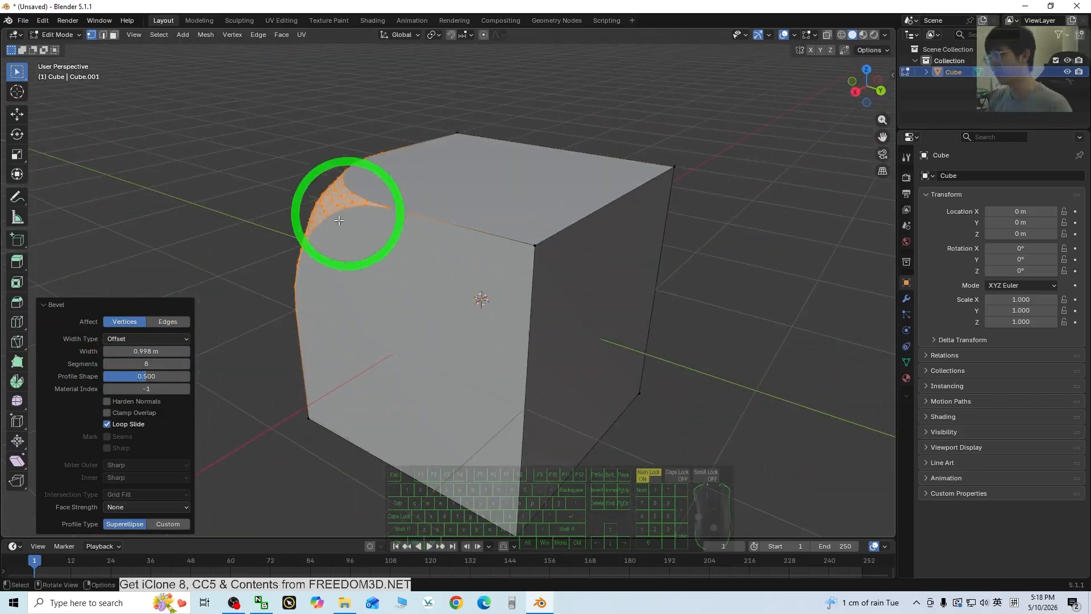
Step: Set the corner bevel's width to 0.628 m and deselect the bevelled geometry
left_click_drag(148, 350, 126, 350)
middle_click_drag(402, 292, 512, 312)
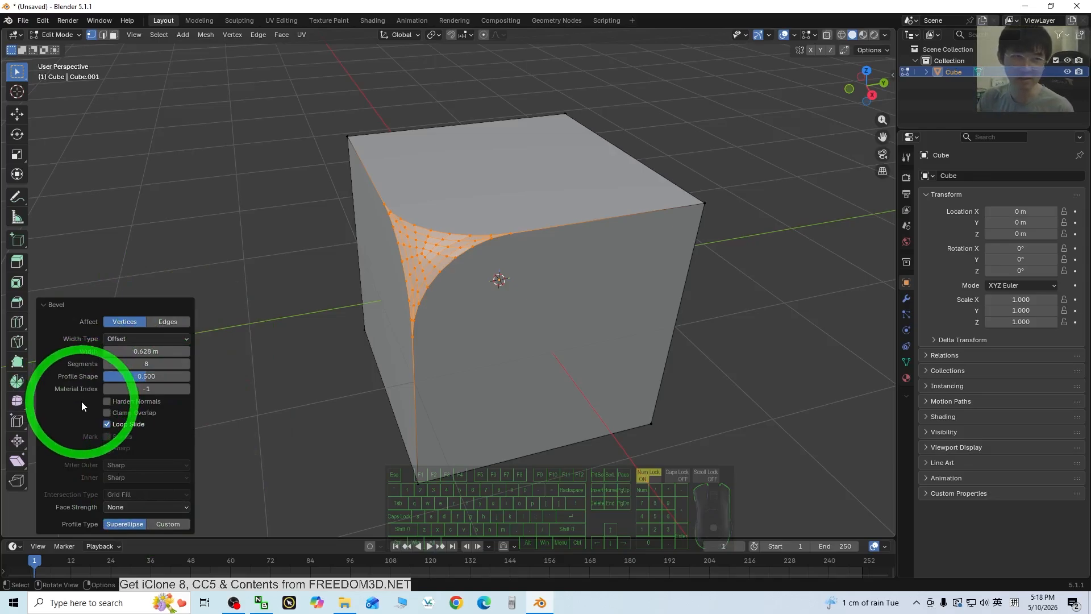
left_click(246, 271)
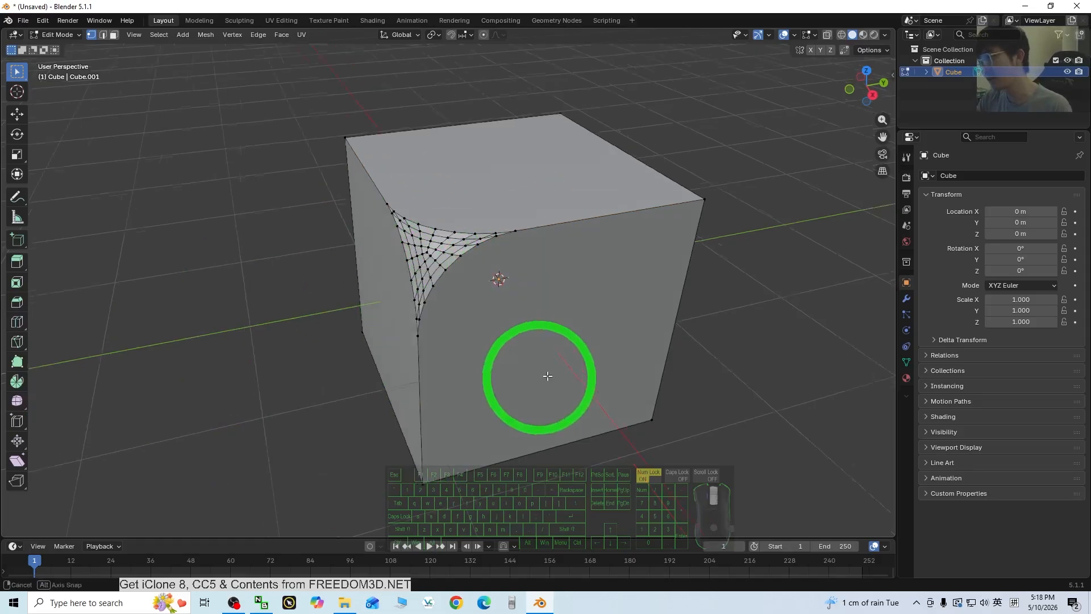
Step: Bevel one of the cube's sharp upper edges away from the rounded corner by about 0.323 m, using edge selection and 8 segments
middle_click_drag(546, 369, 517, 160)
middle_click_drag(665, 298, 450, 323)
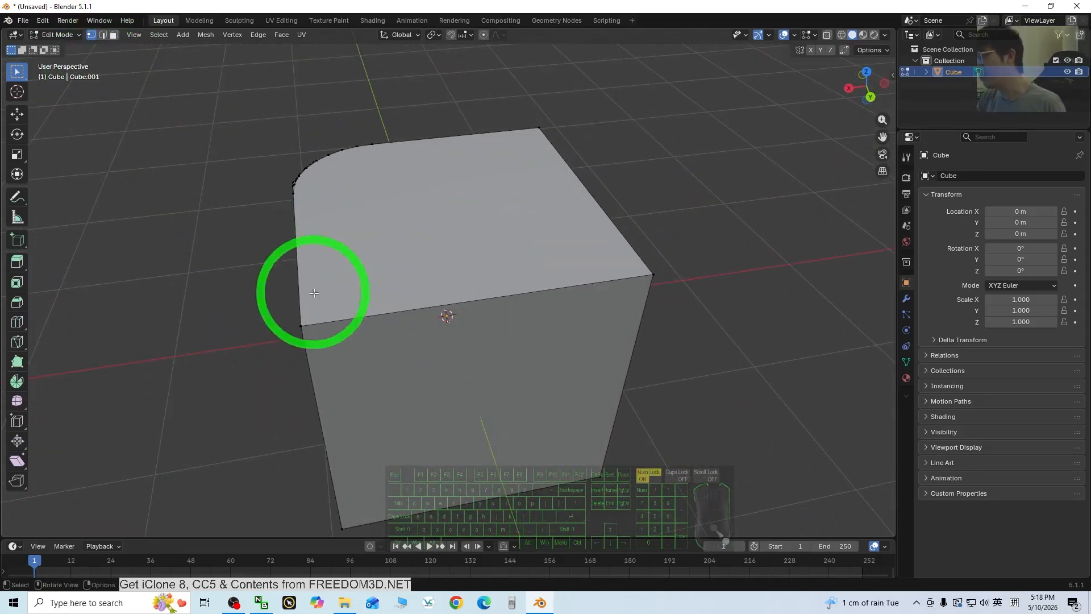
left_click(103, 35)
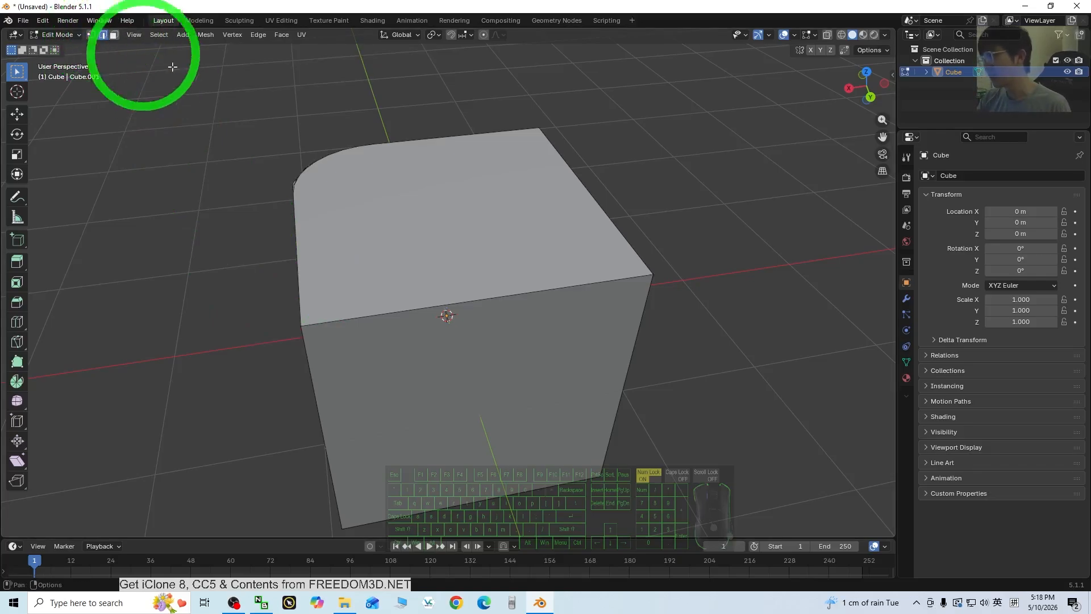
middle_click_drag(659, 239, 589, 256)
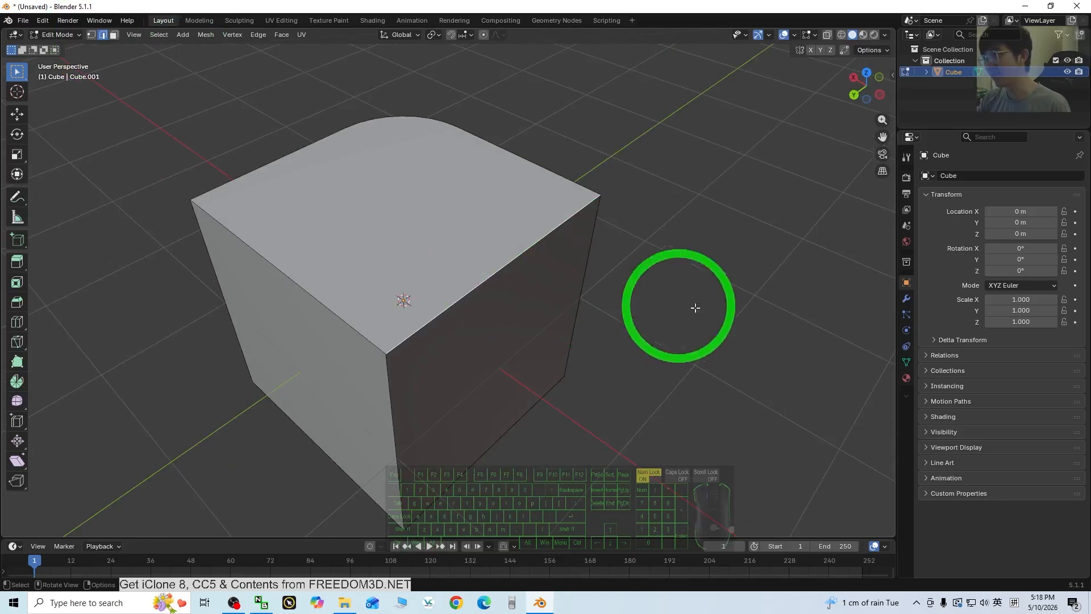
middle_click_drag(695, 307, 733, 297)
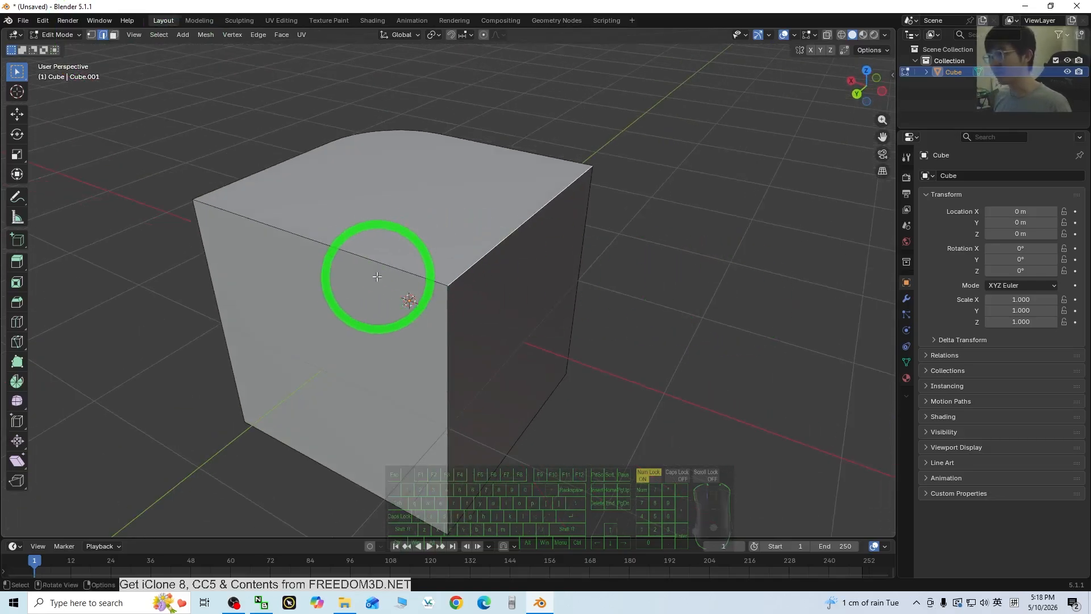
middle_click_drag(367, 262, 575, 351)
key("ctrl+b")
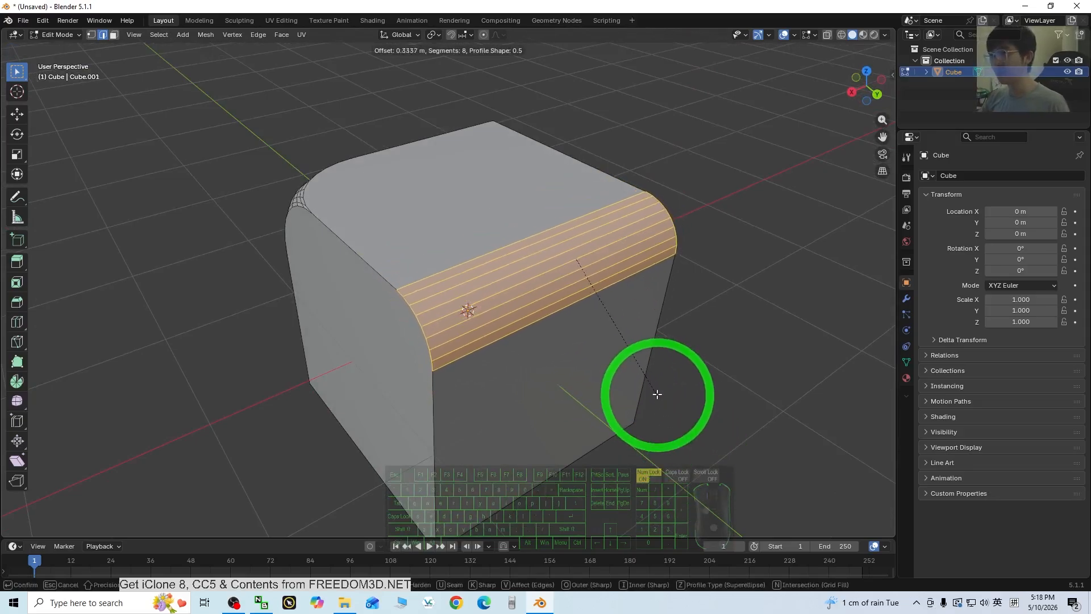
left_click(647, 409)
middle_click_drag(648, 410, 537, 196)
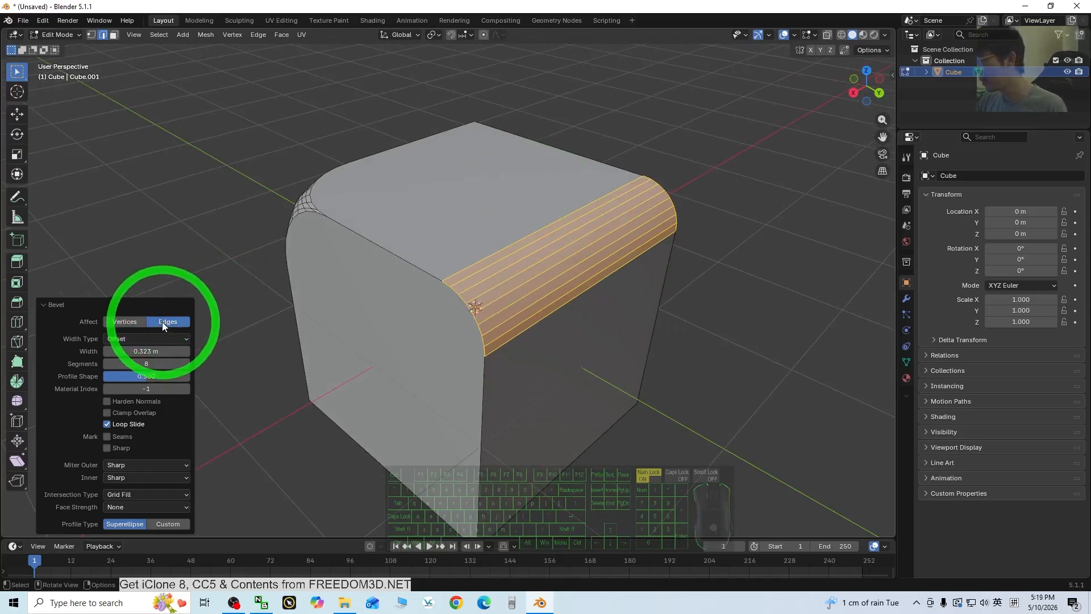
Step: Compare the bevel's Vertices and Edges settings on the selected upper edge, ending on Edges
left_click(134, 321)
left_click(177, 322)
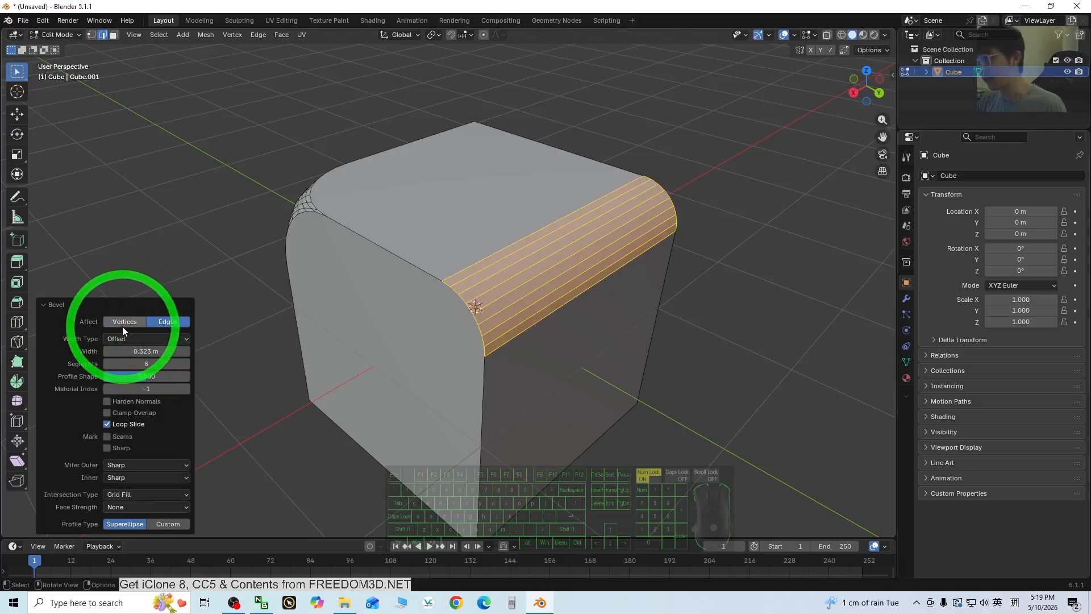
left_click(125, 321)
middle_click_drag(695, 178, 467, 317)
left_click(171, 321)
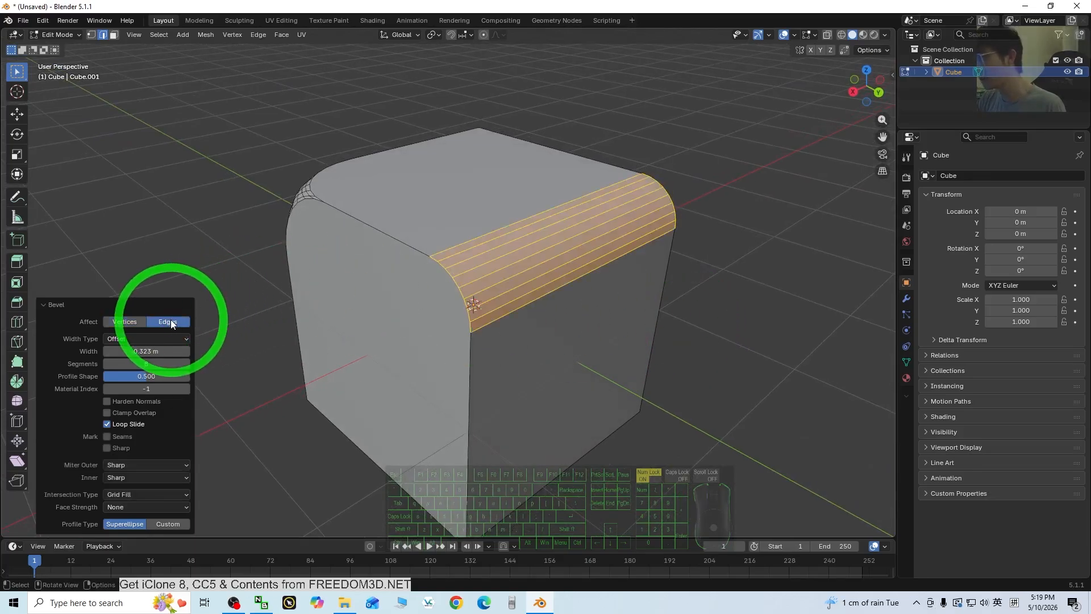
Step: Widen the edge bevel to 0.403 m and set its segments to 37
mouse_move(145, 351)
left_mouse_down()
mouse_move(142, 340)
mouse_move(183, 336)
mouse_move(149, 351)
left_mouse_up()
middle_click_drag(451, 365, 428, 385)
left_click_drag(154, 363, 180, 363)
middle_click_drag(511, 385, 574, 175)
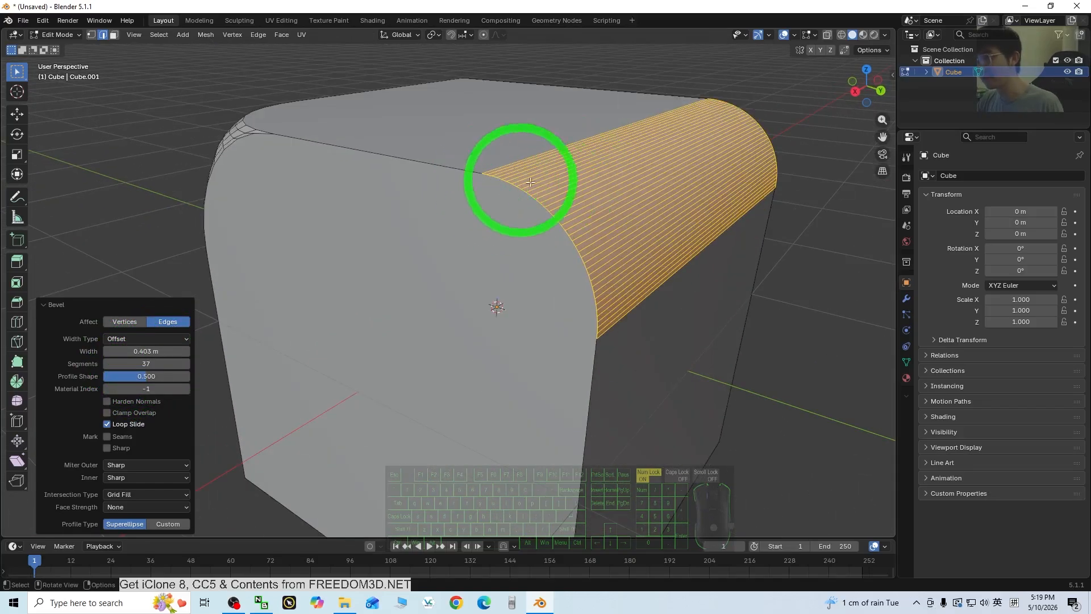
Step: Reduce the edge bevel's segments to 10 and inspect the rounded edge and corner from several sides
left_click_drag(139, 364, 975, 372)
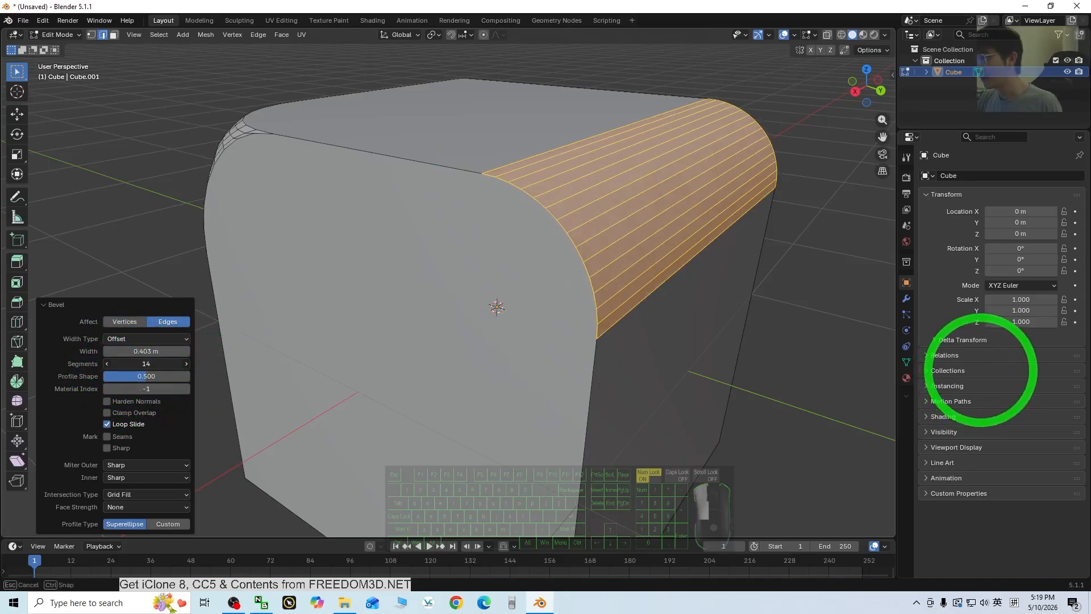
left_click_drag(975, 371, 121, 366)
middle_click_drag(531, 310, 505, 276)
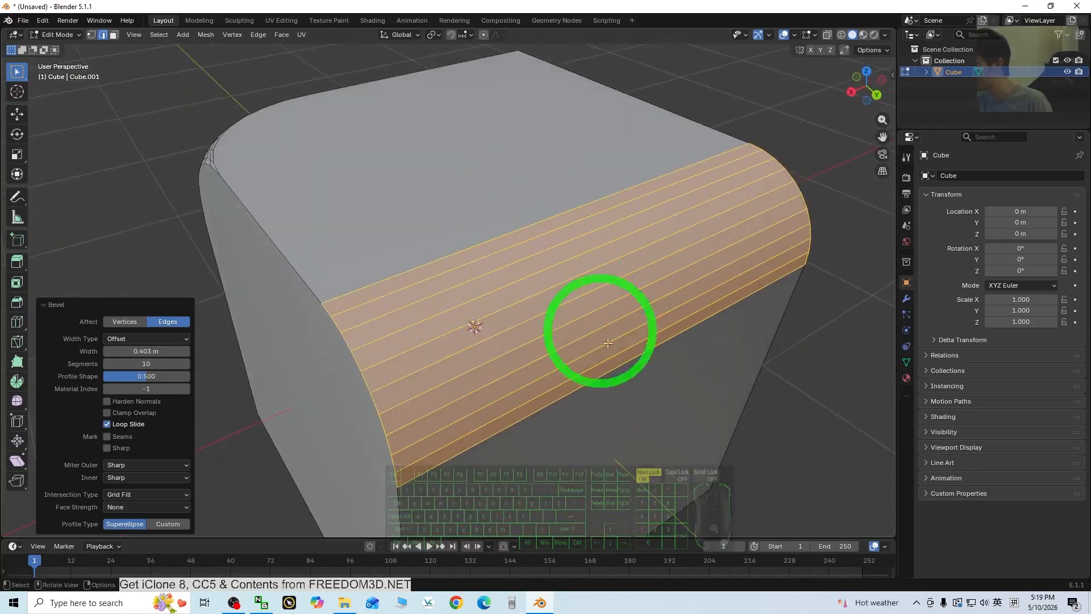
middle_click_drag(626, 417, 632, 336)
scroll(632, 336, "down", 2)
scroll(636, 310, "up", 1)
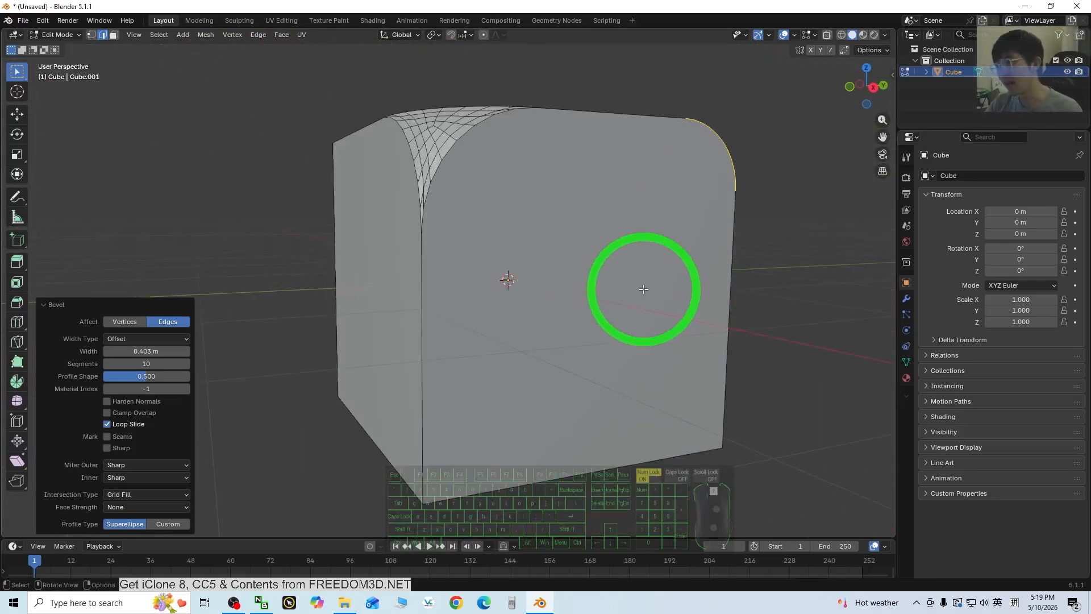
middle_click_drag(654, 229, 528, 228)
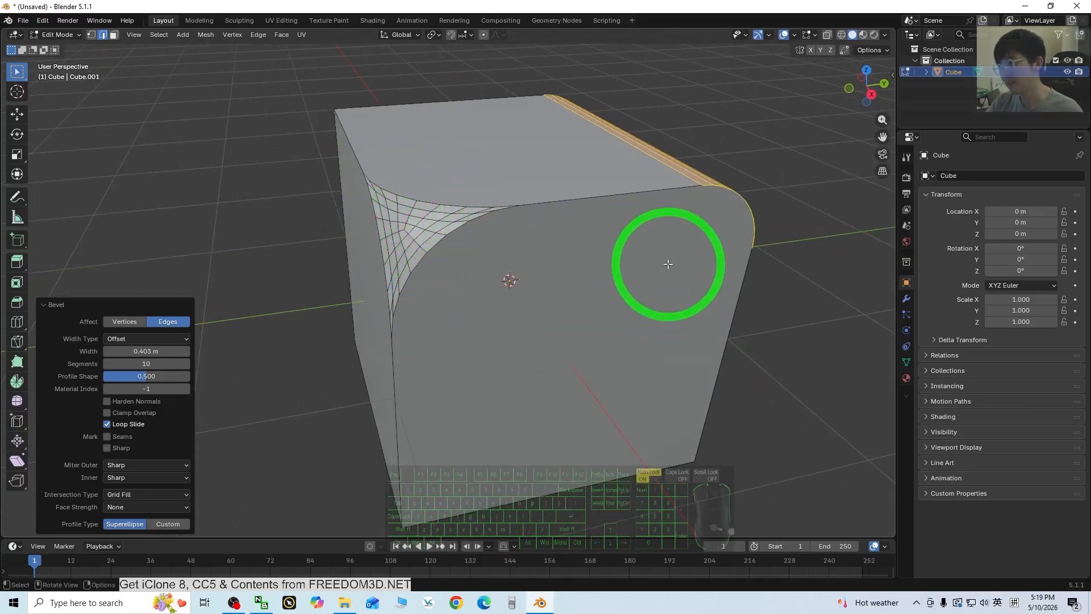
middle_click_drag(667, 264, 603, 196)
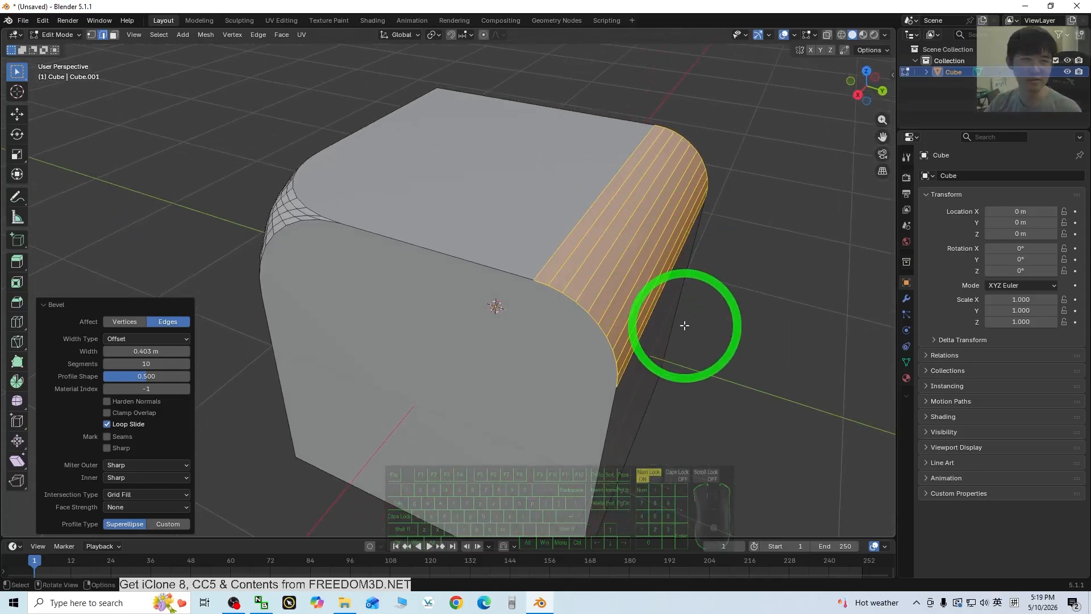
Step: Bevel the sharp upper corner vertex nearest the view by about 0.308 m with 10 segments, with the bevel set to affect vertices
scroll(655, 346, "down", 2)
middle_click_drag(637, 336, 815, 342)
left_click(391, 238)
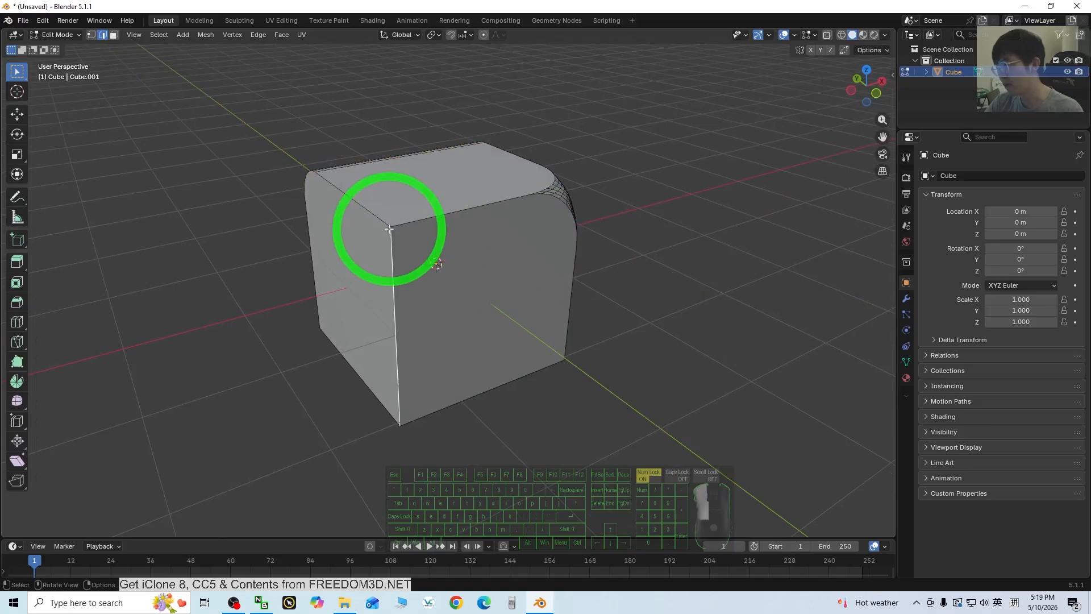
left_click(91, 35)
scroll(487, 253, "up", 2)
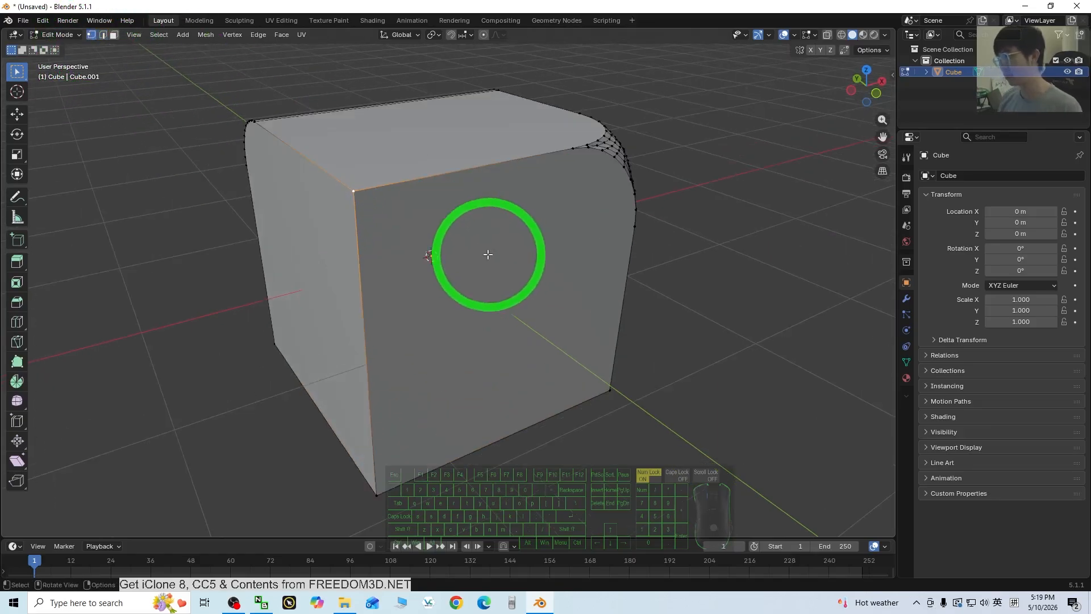
scroll(481, 254, "down", 1)
key("ctrl+b")
left_click(453, 280)
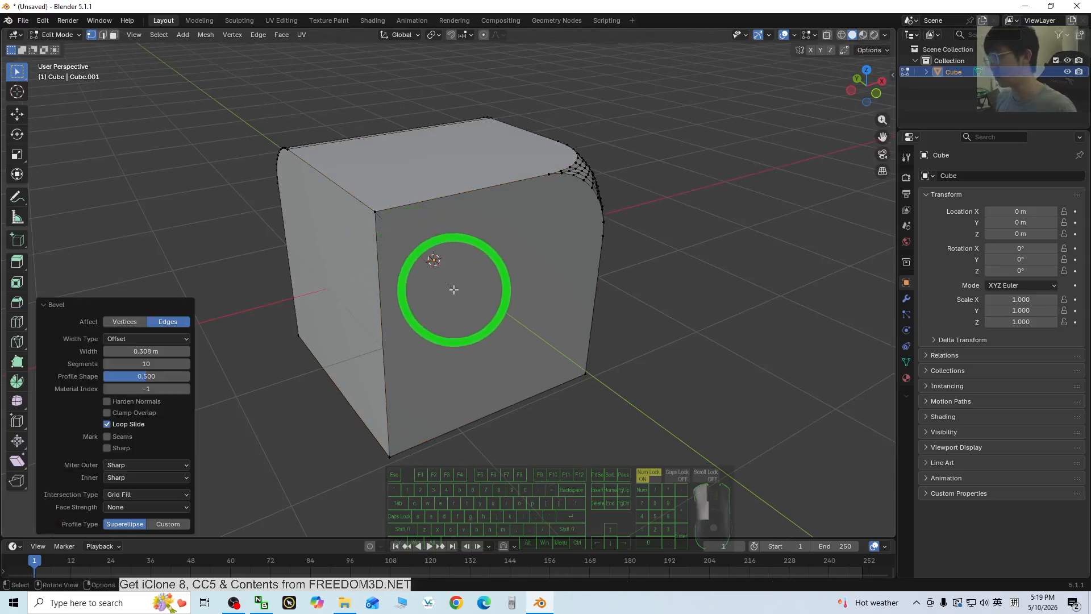
left_click(117, 321)
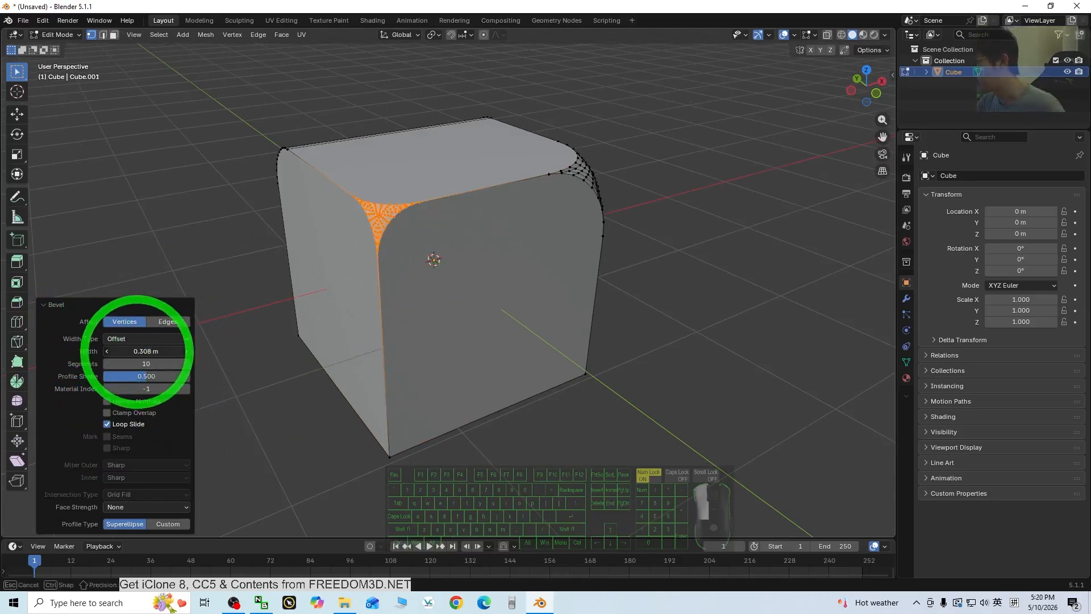
Step: Widen the new corner bevel to 0.578 m and review the rounded shape
mouse_move(136, 351)
left_mouse_down()
mouse_move(171, 351)
mouse_move(149, 352)
left_mouse_up()
middle_click_drag(565, 256, 287, 284)
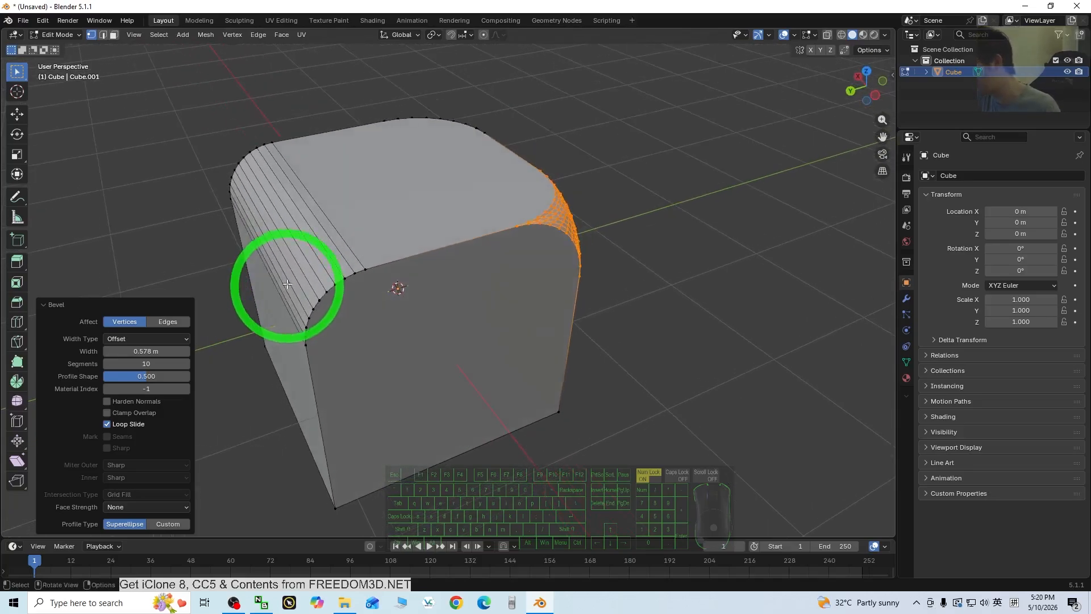
middle_click_drag(475, 401, 465, 276)
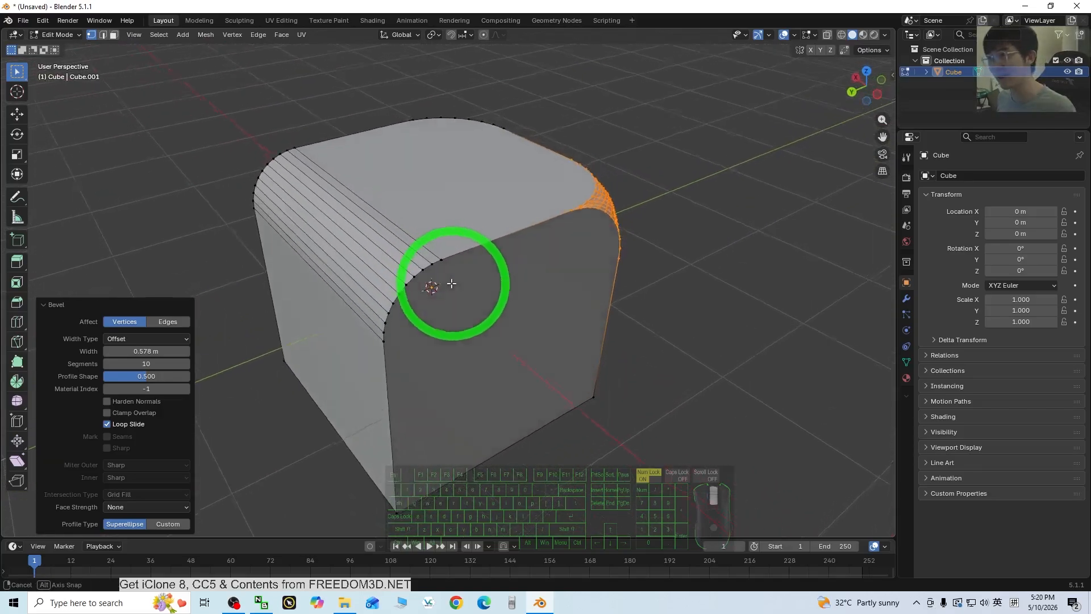
scroll(581, 273, "down", 2)
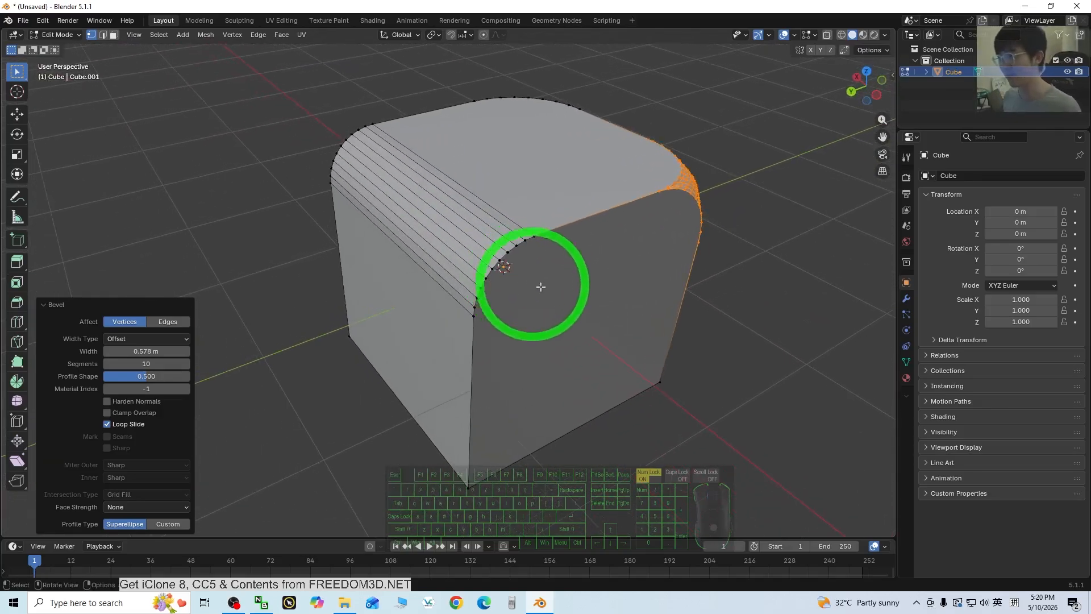